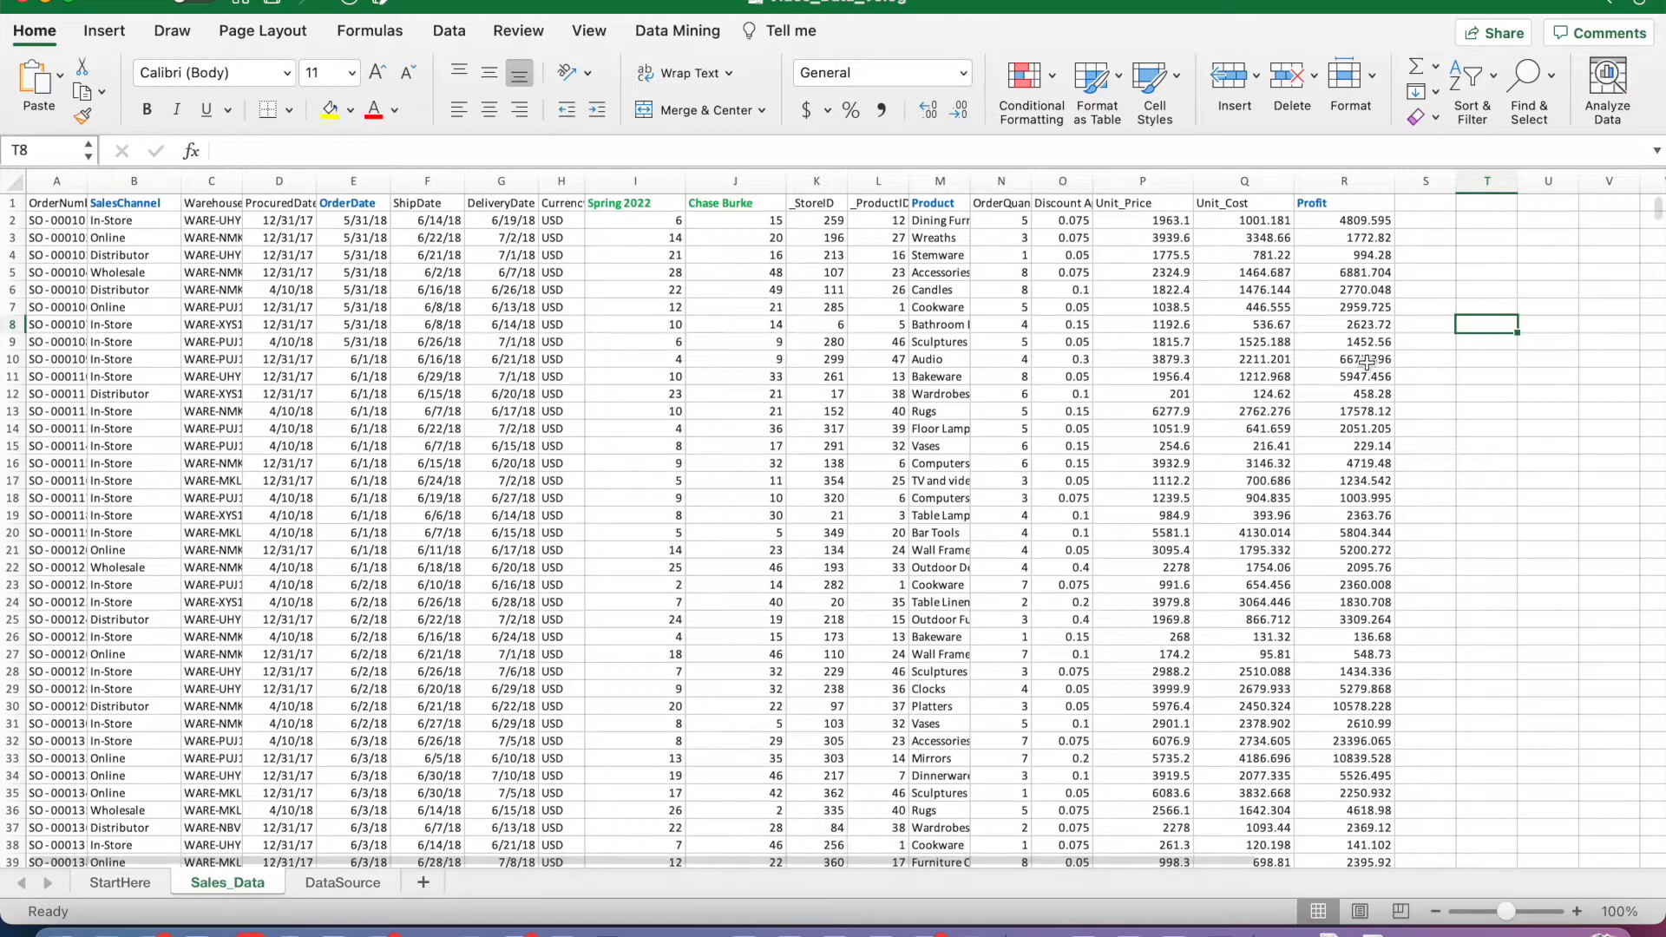
# Step: Add the header Gross_Margin in cell S1, beside Profit, and widen column S to fit it
pyautogui.click(1427, 207)
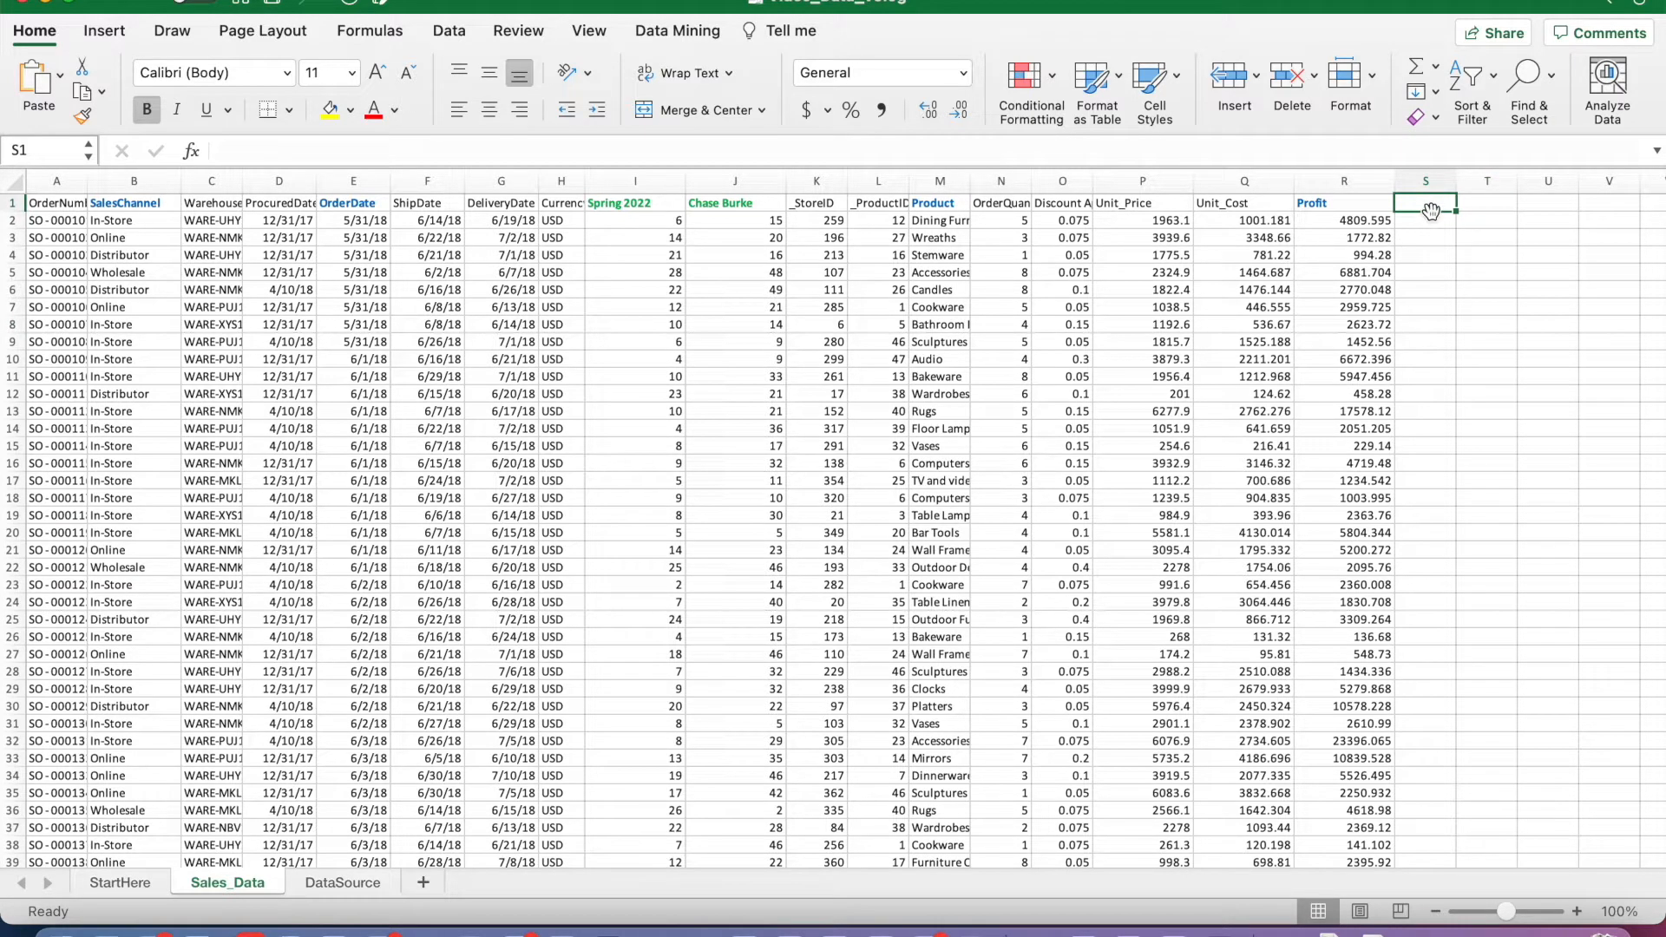
pyautogui.write('Gross_Margin')
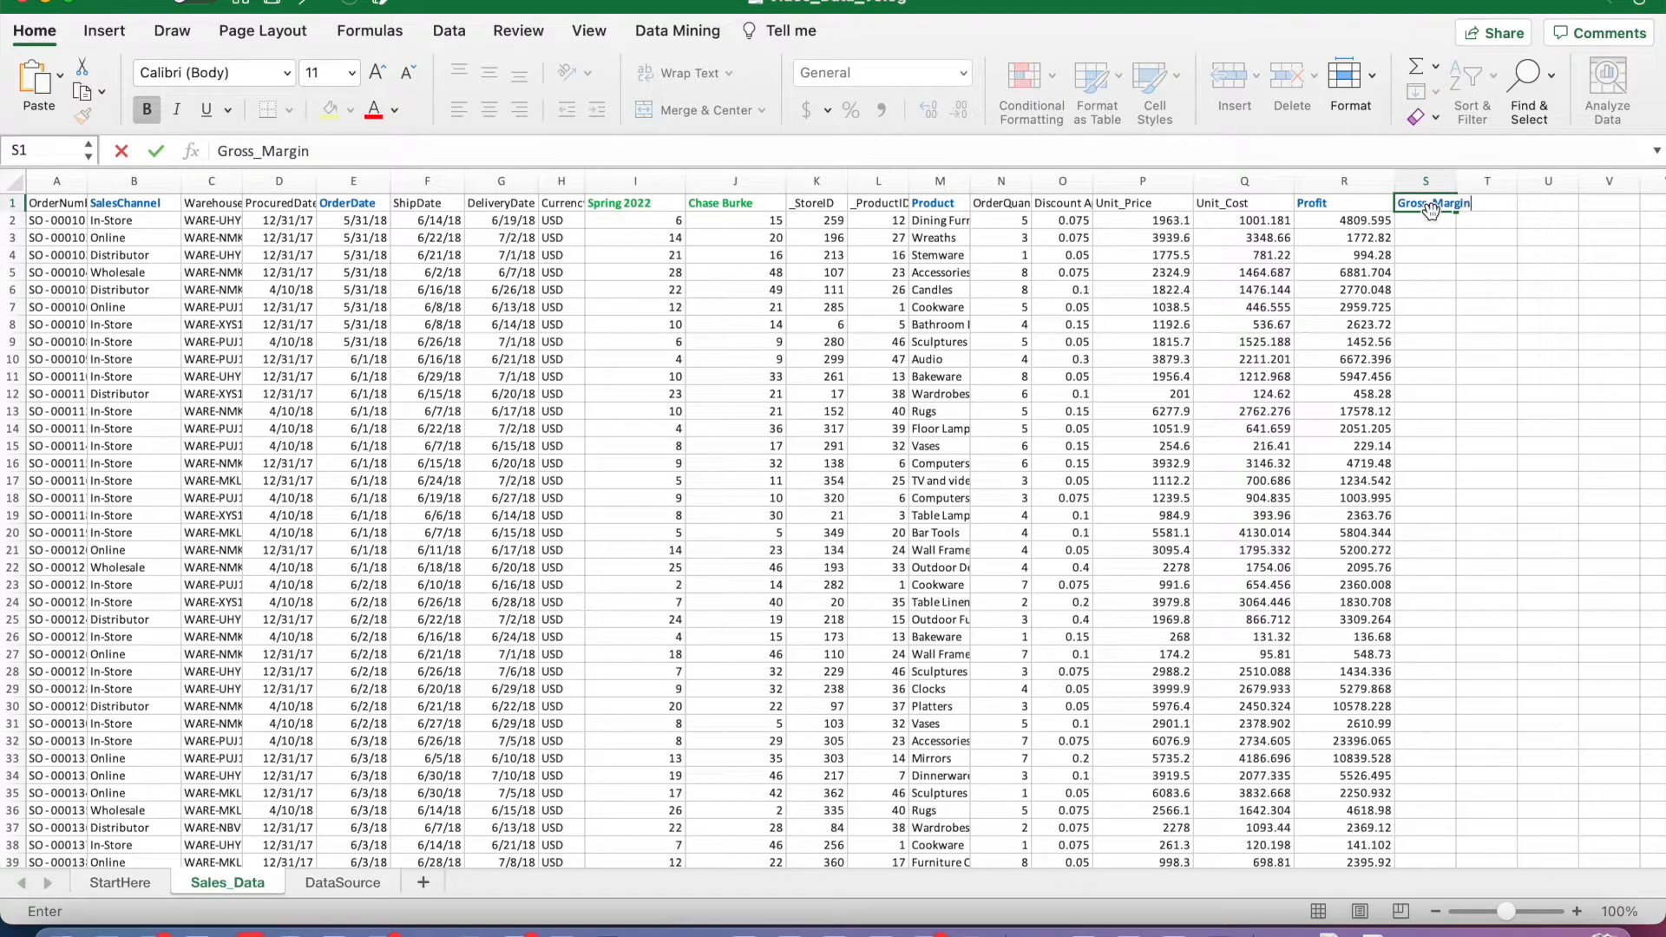
pyautogui.click(1481, 272)
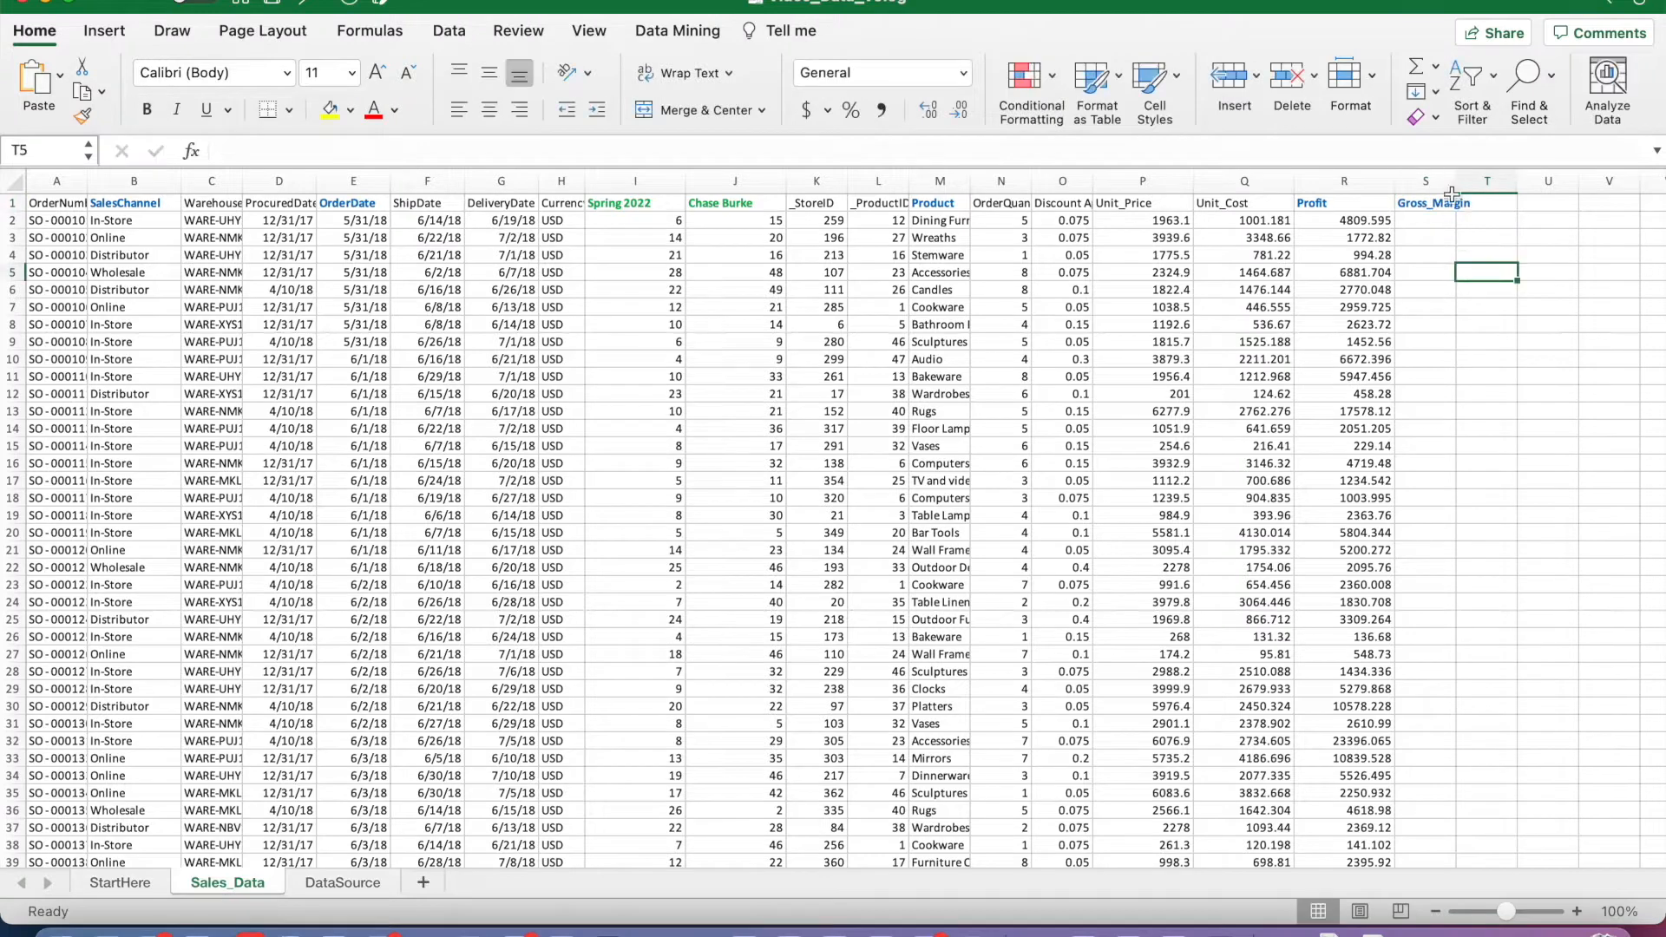
pyautogui.moveTo(1461, 178); pyautogui.dragTo(1480, 178)
# Step: Enter the gross margin formula =(P2-Q2)/P2 in cell S2, using unit price and unit cost
pyautogui.click(1418, 220)
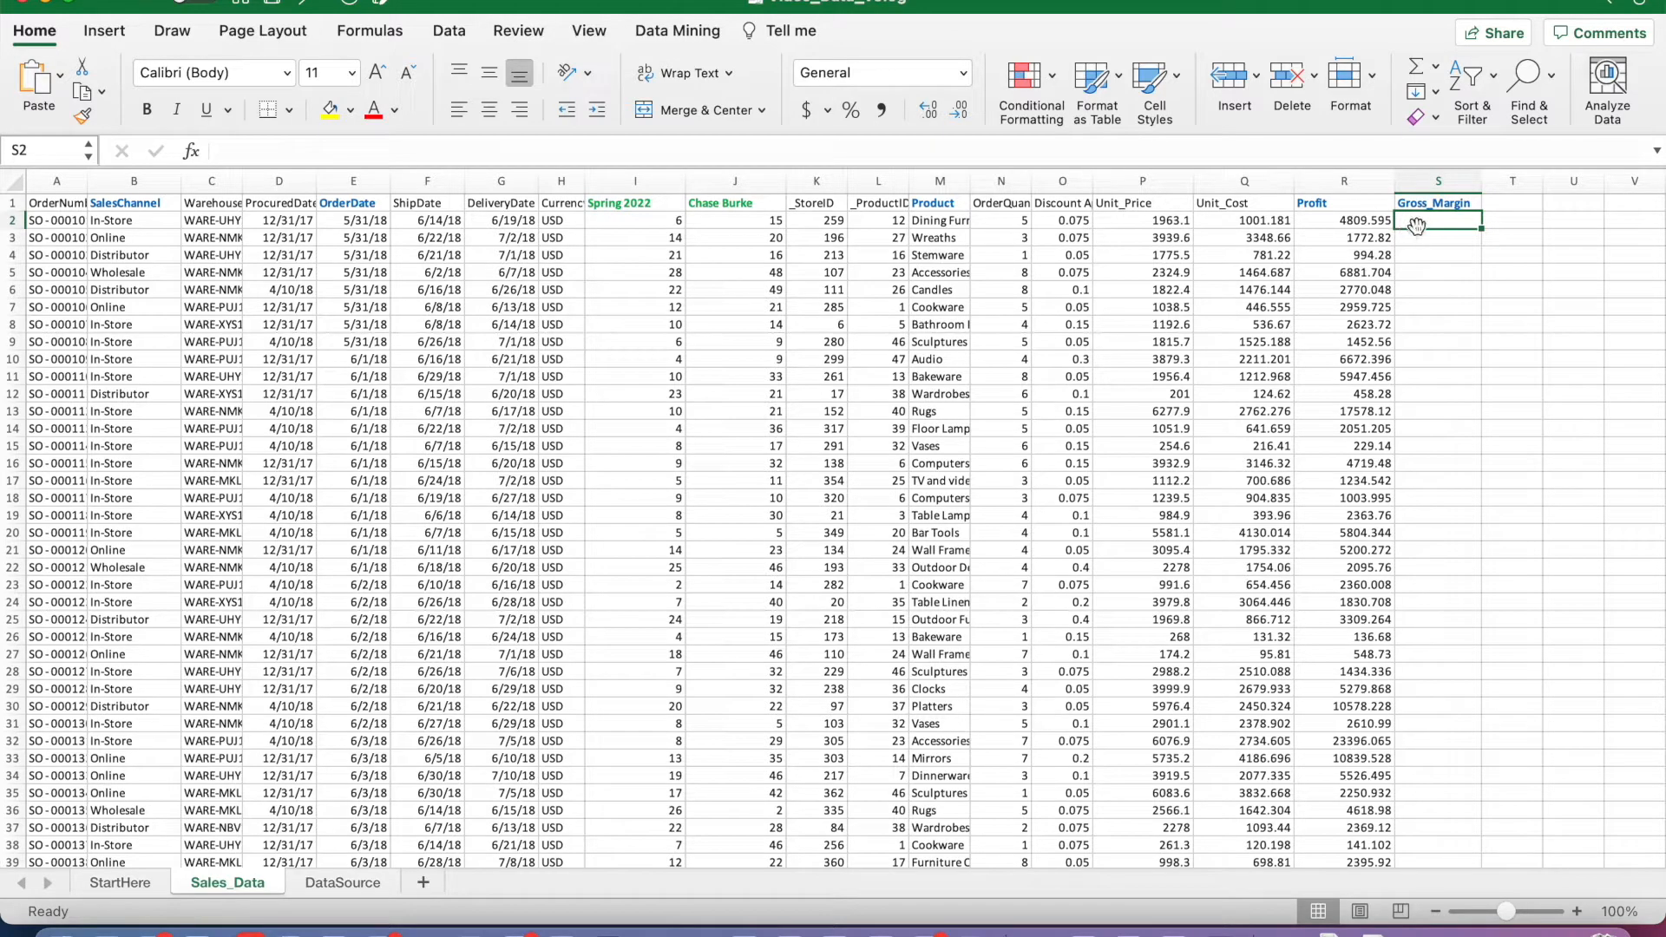
pyautogui.write('=(')
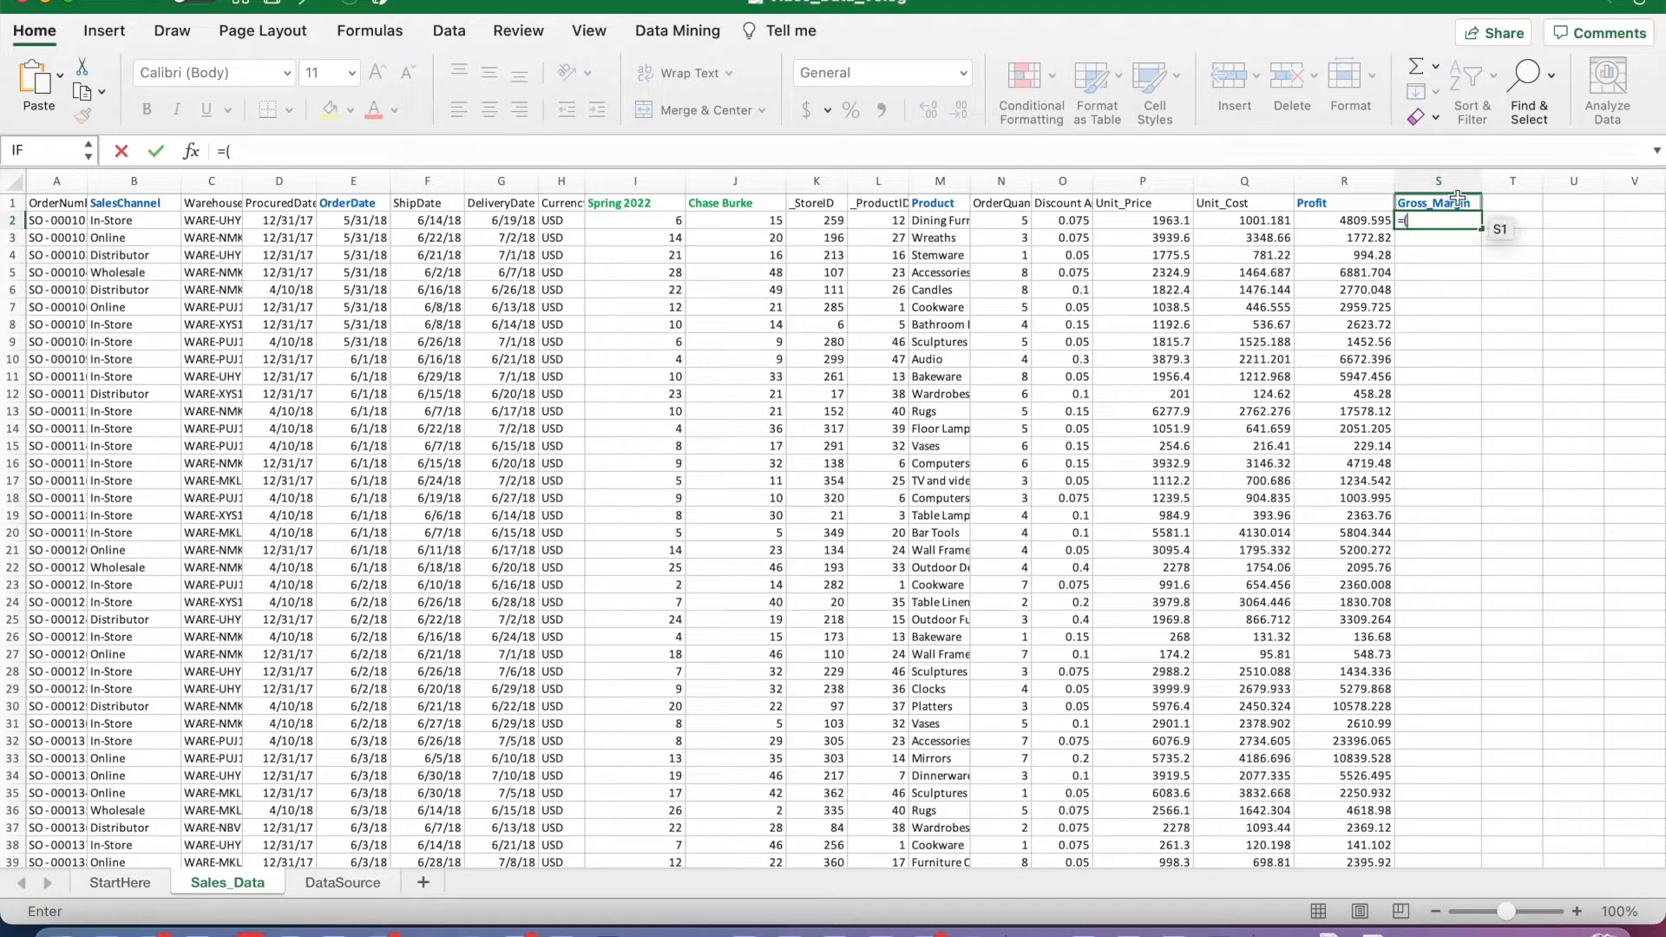
pyautogui.click(1142, 222)
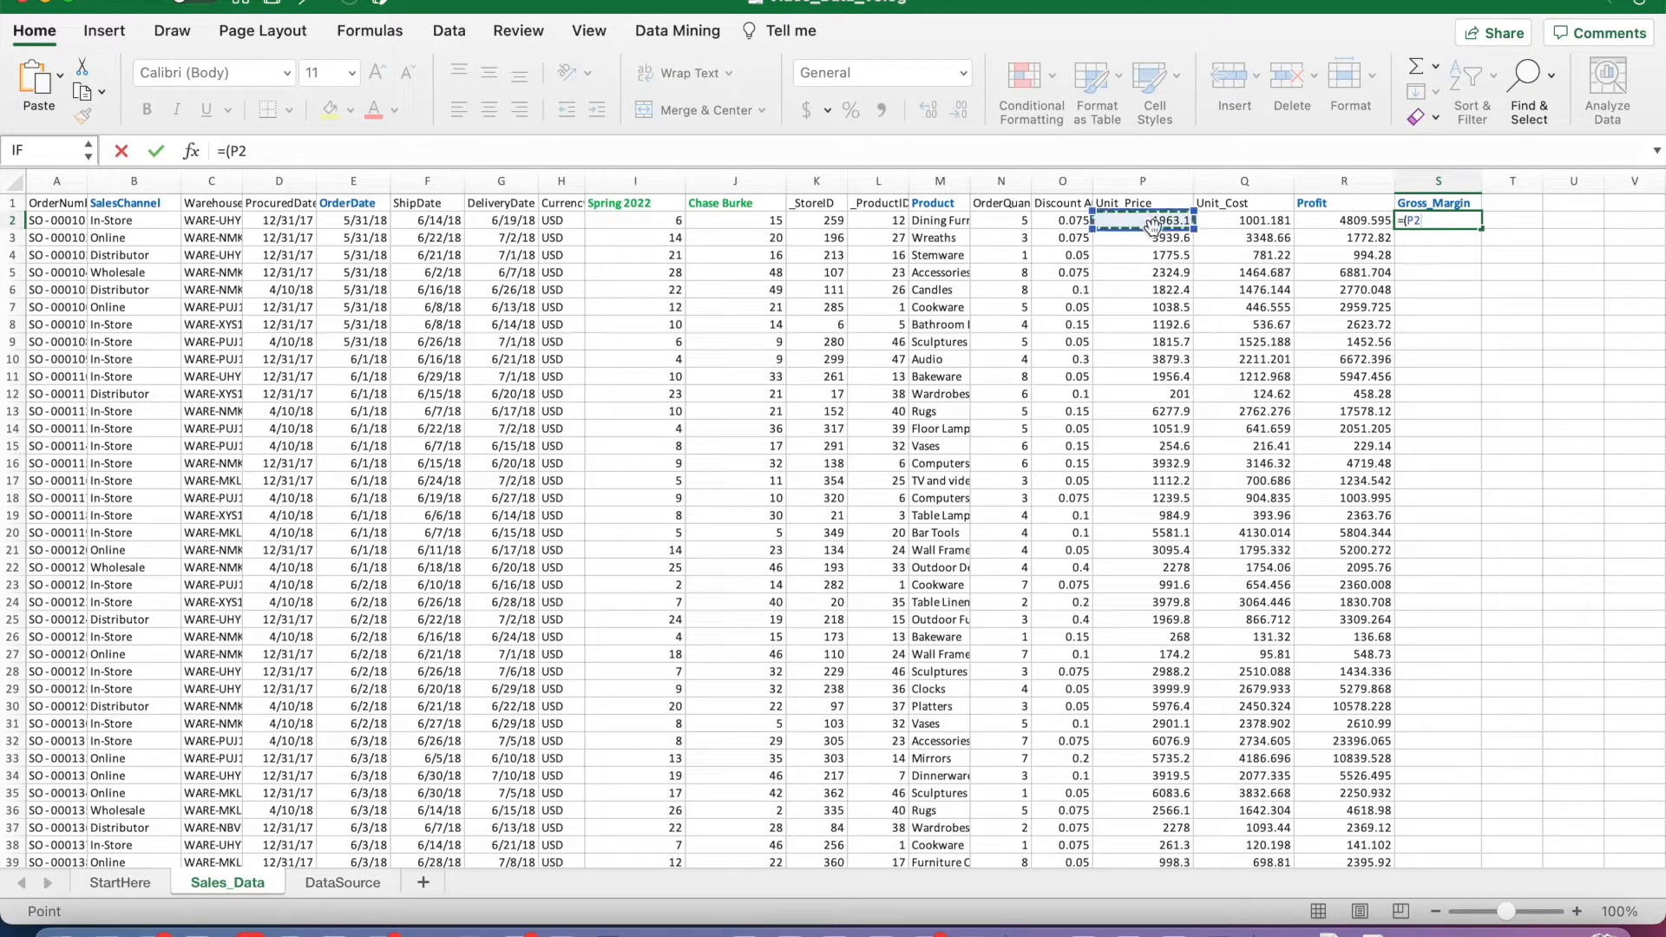
pyautogui.write('-')
pyautogui.click(1246, 223)
pyautogui.write(')/')
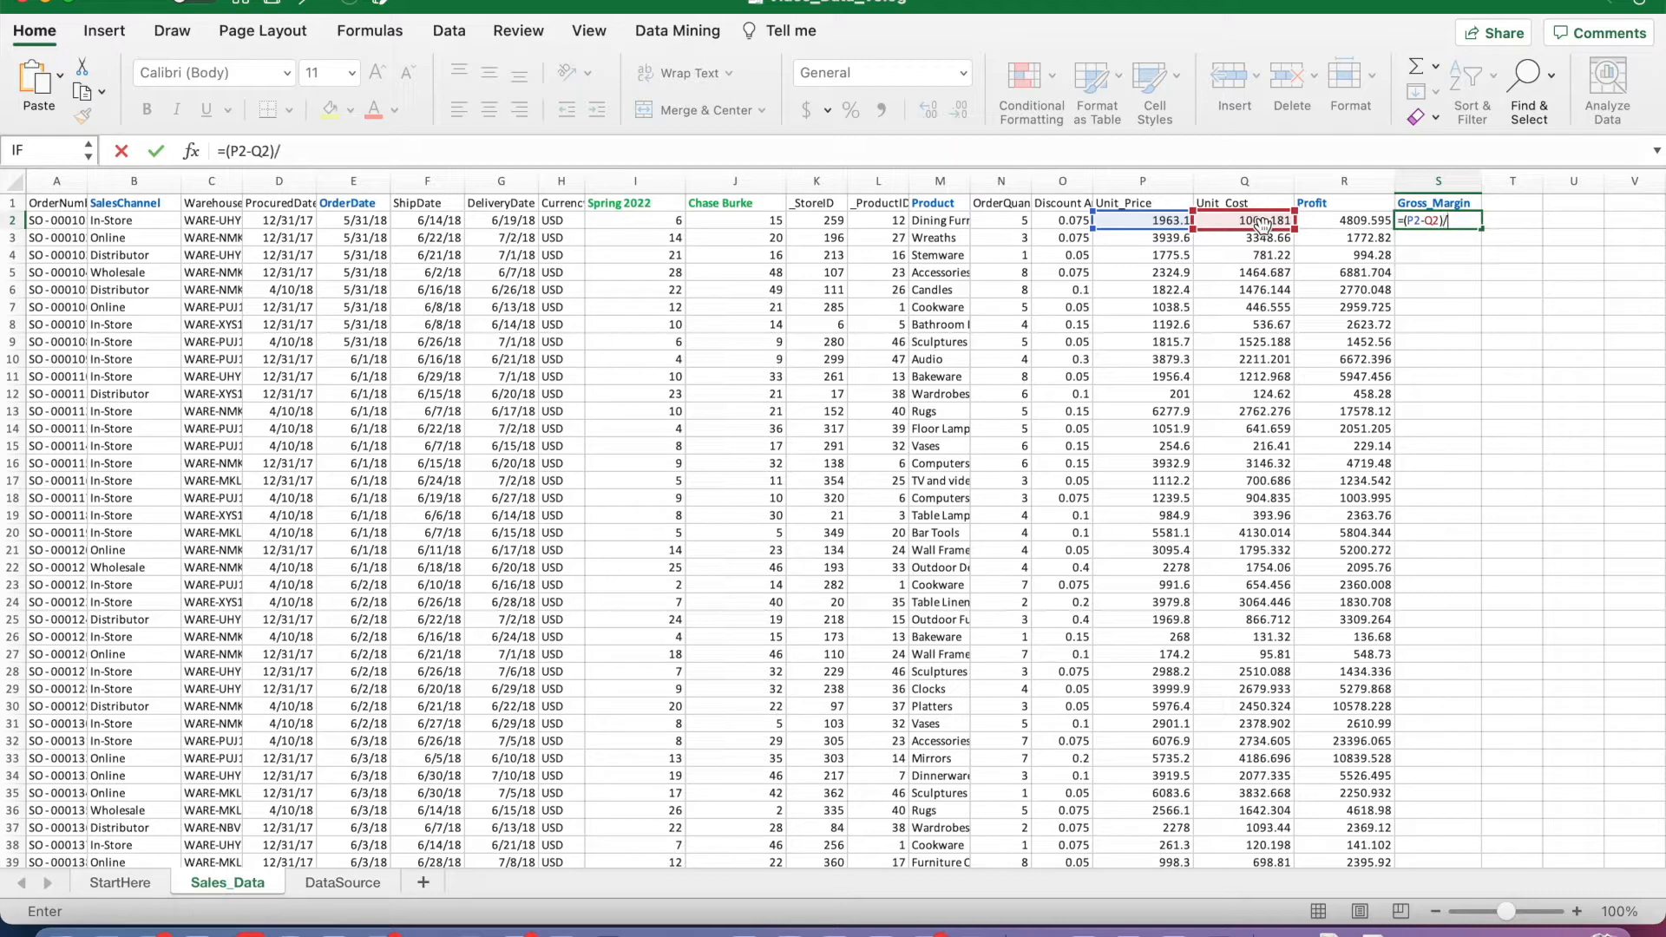
pyautogui.click(1149, 219)
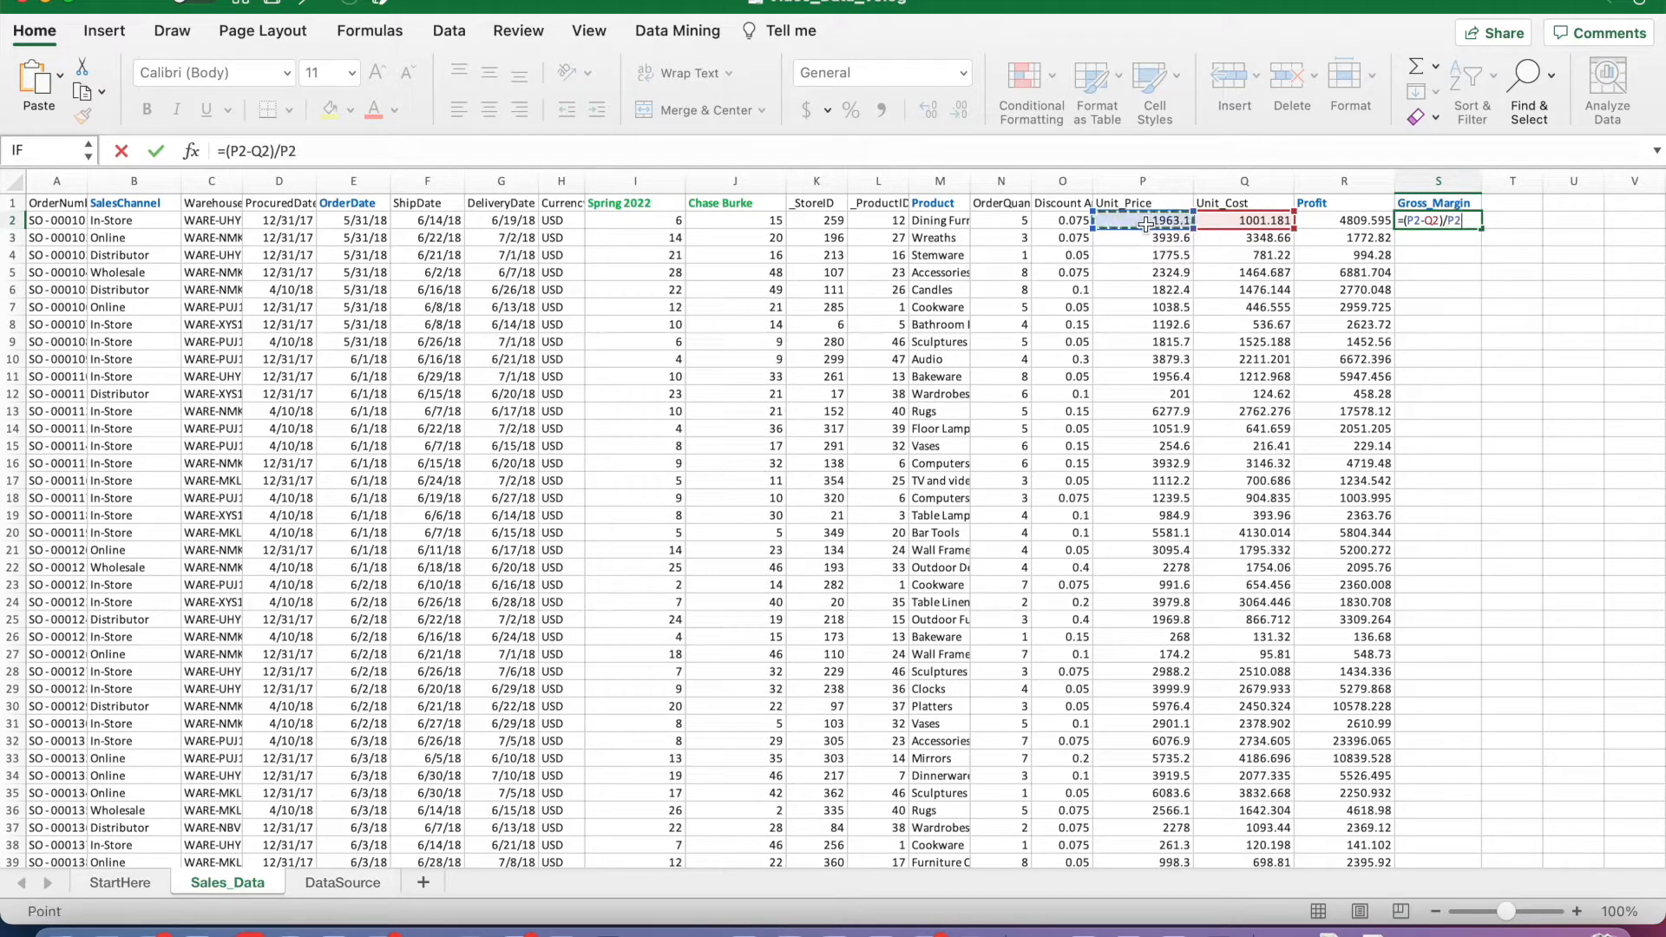
pyautogui.press('Return')
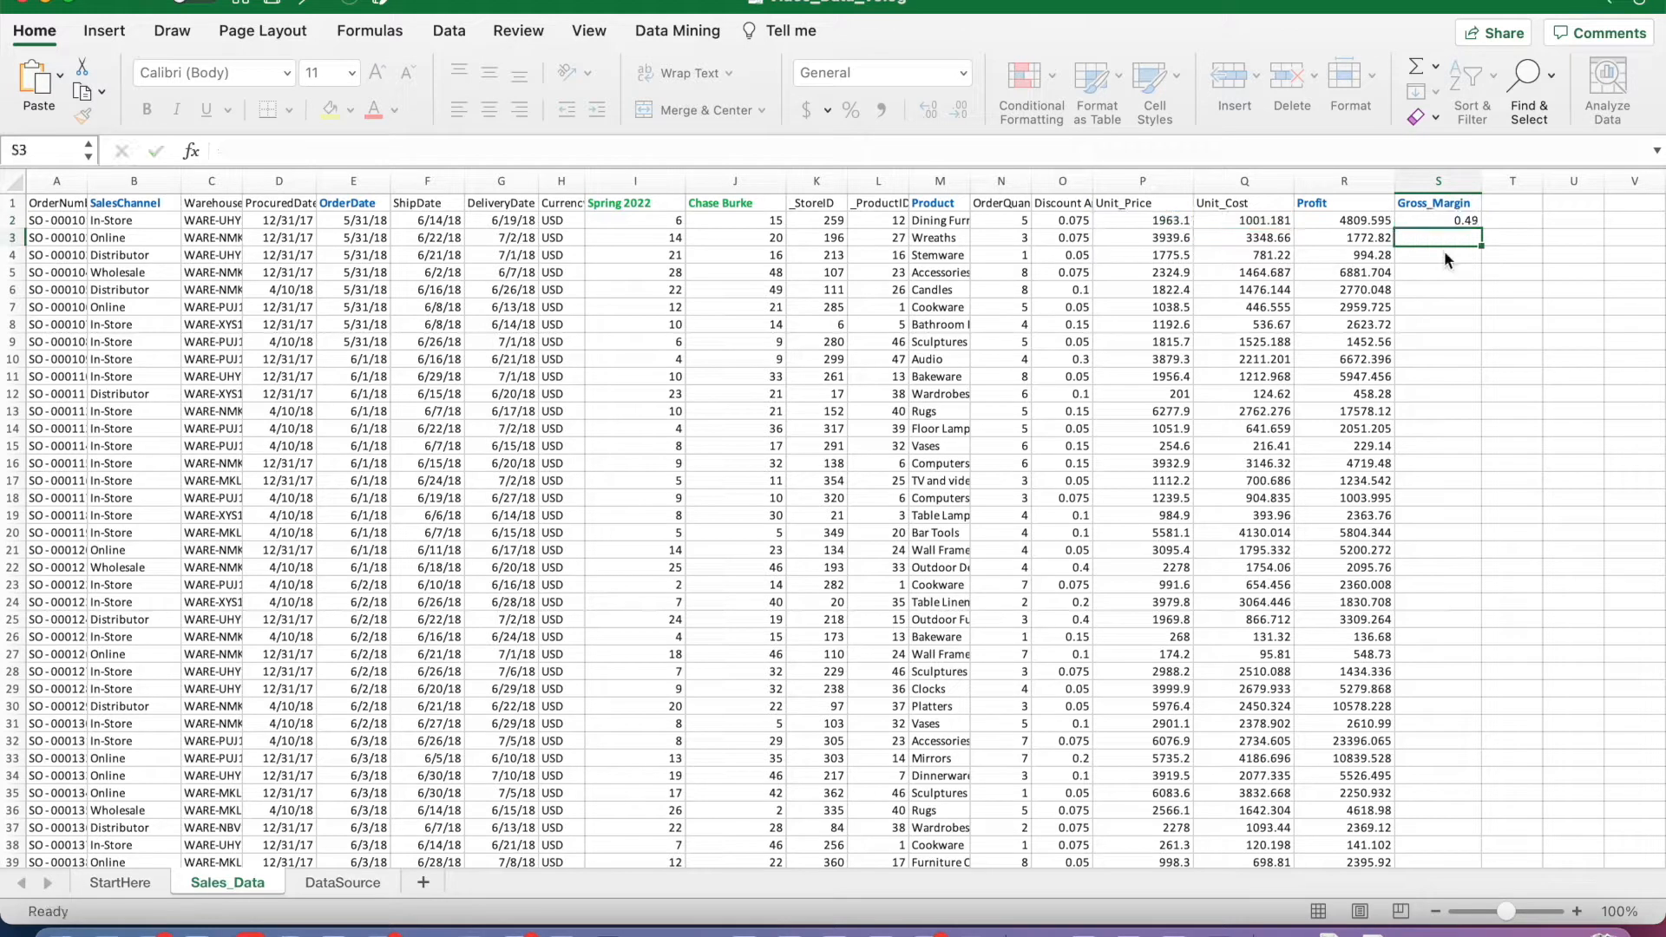
# Step: Fill the gross margin formula from S2 down to row 7992 and return to the start of the sheet
pyautogui.click(1432, 220)
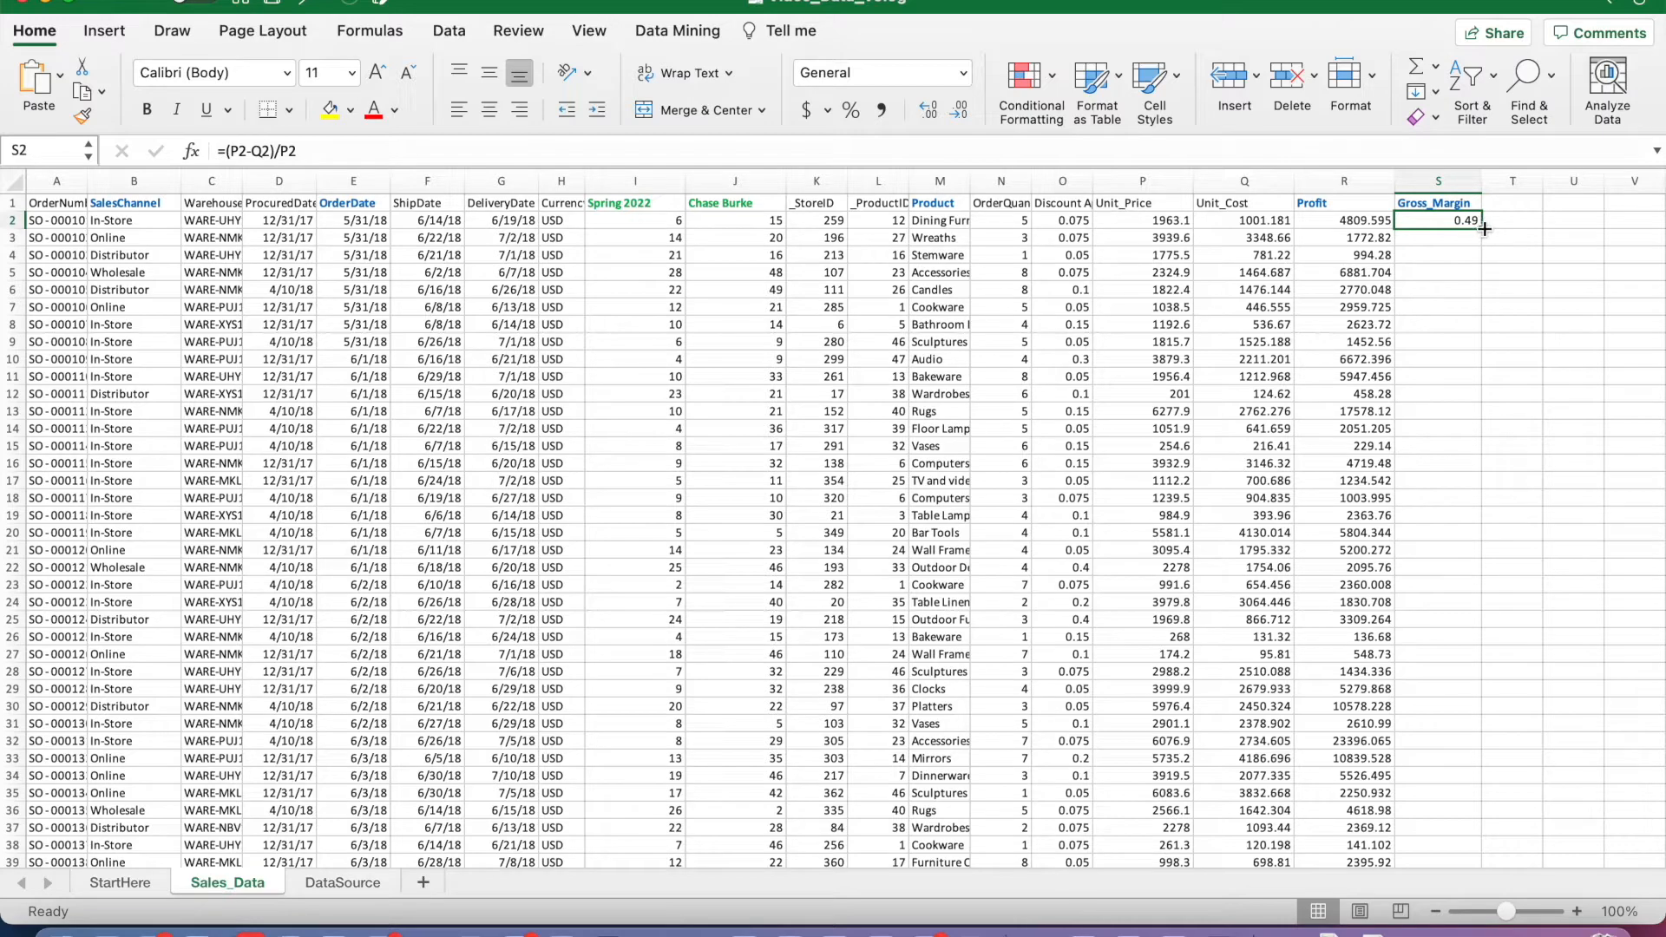
pyautogui.moveTo(1483, 229); pyautogui.dragTo(1457, 855)
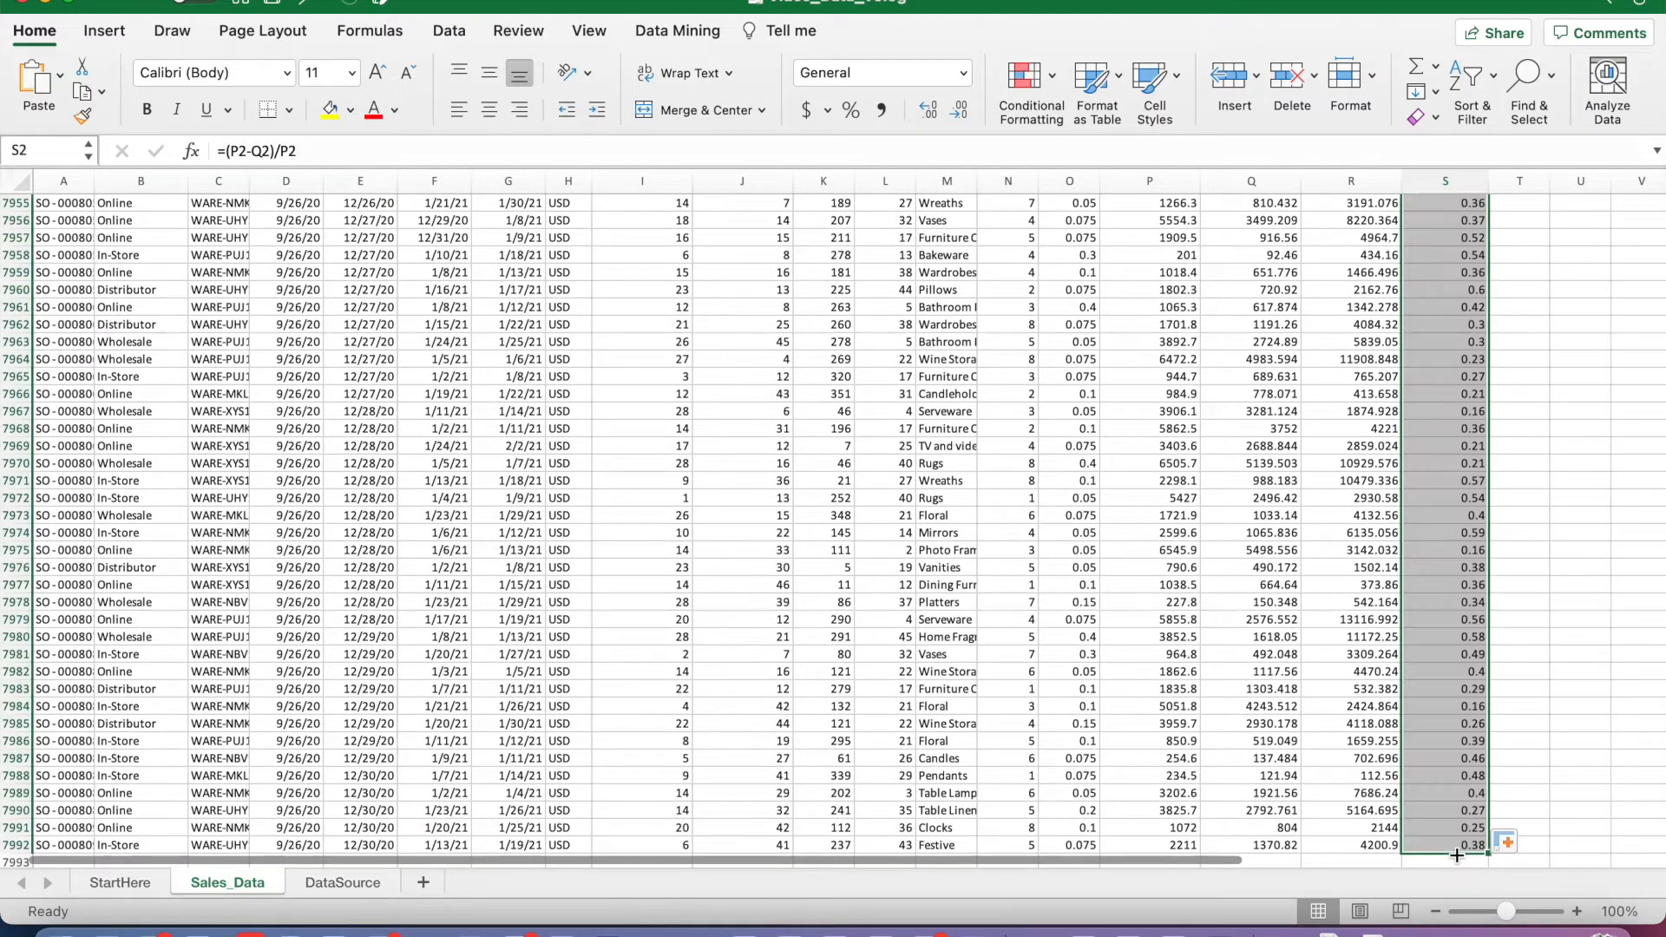
pyautogui.click(1577, 723)
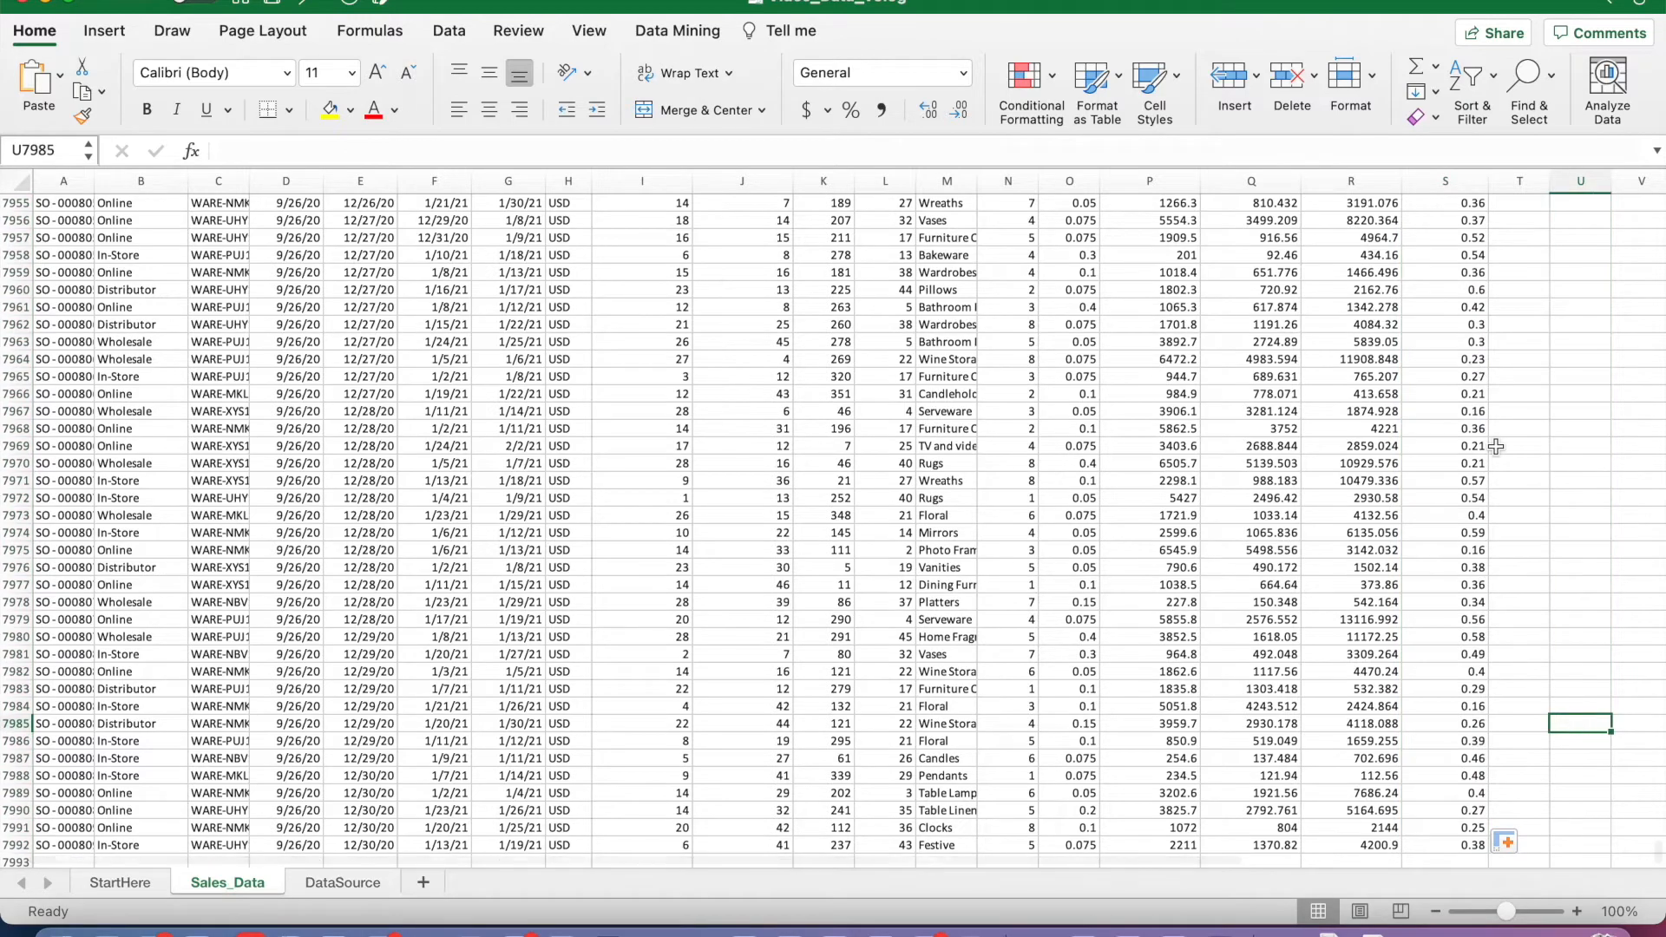
pyautogui.scroll(15, 1494, 446)
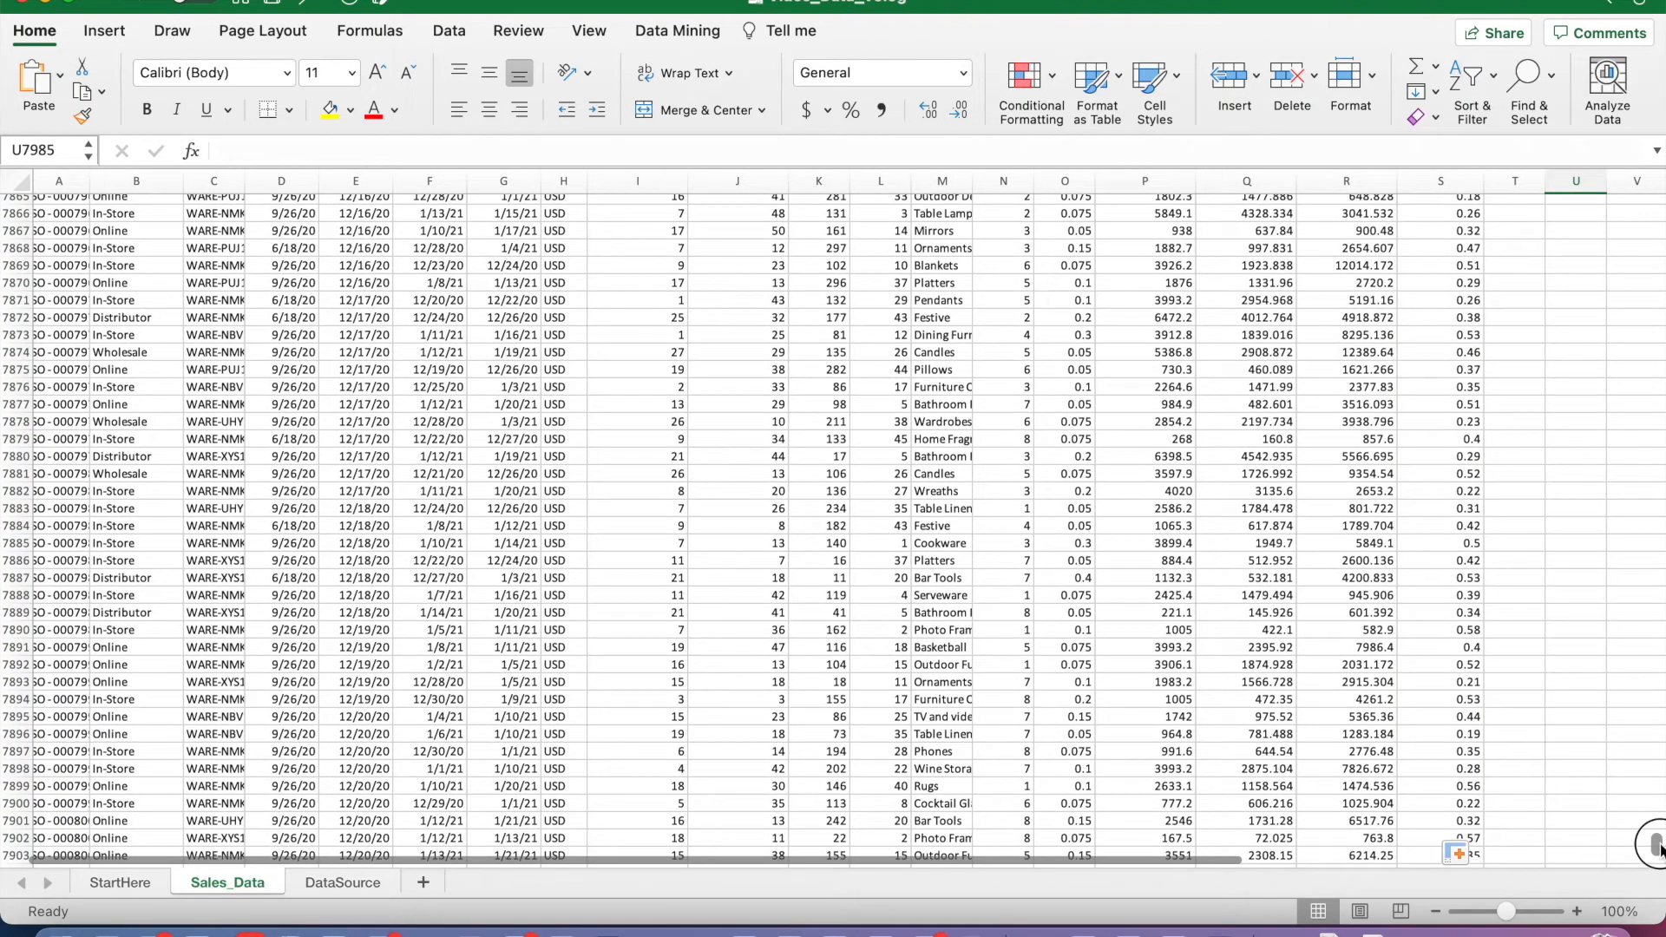
pyautogui.moveTo(1657, 846); pyautogui.dragTo(1655, 208)
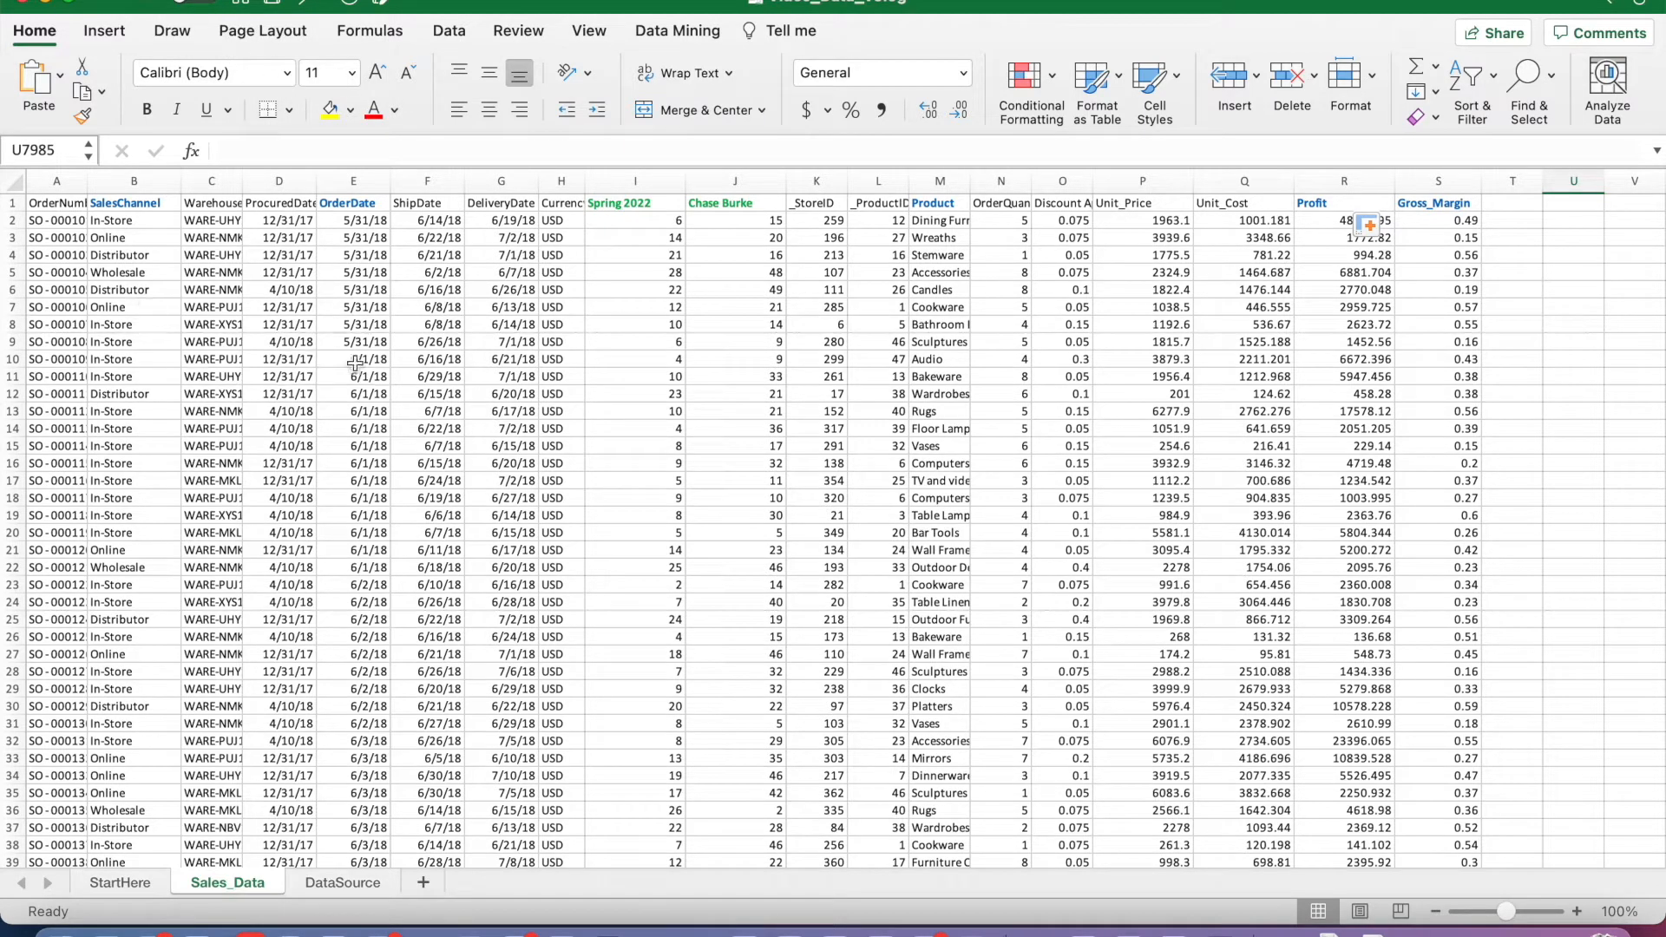
# Step: Create a PivotTable on a new worksheet from the range Sales_Data!$A$1:$S$7992
pyautogui.click(474, 309)
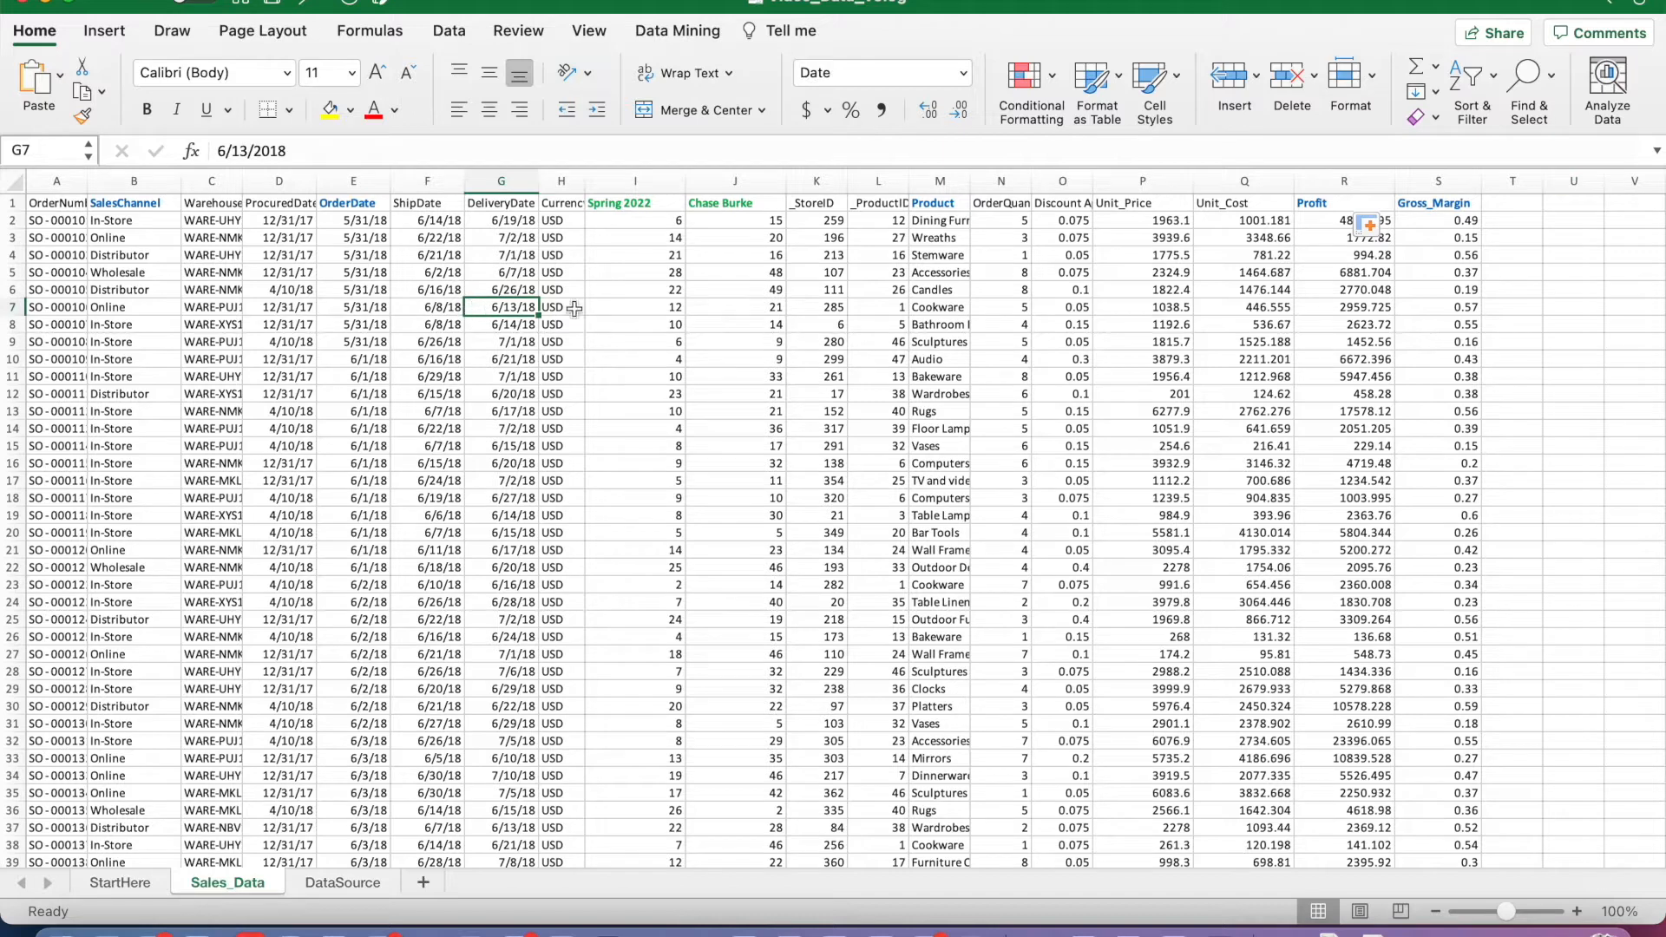
pyautogui.click(106, 33)
pyautogui.click(37, 83)
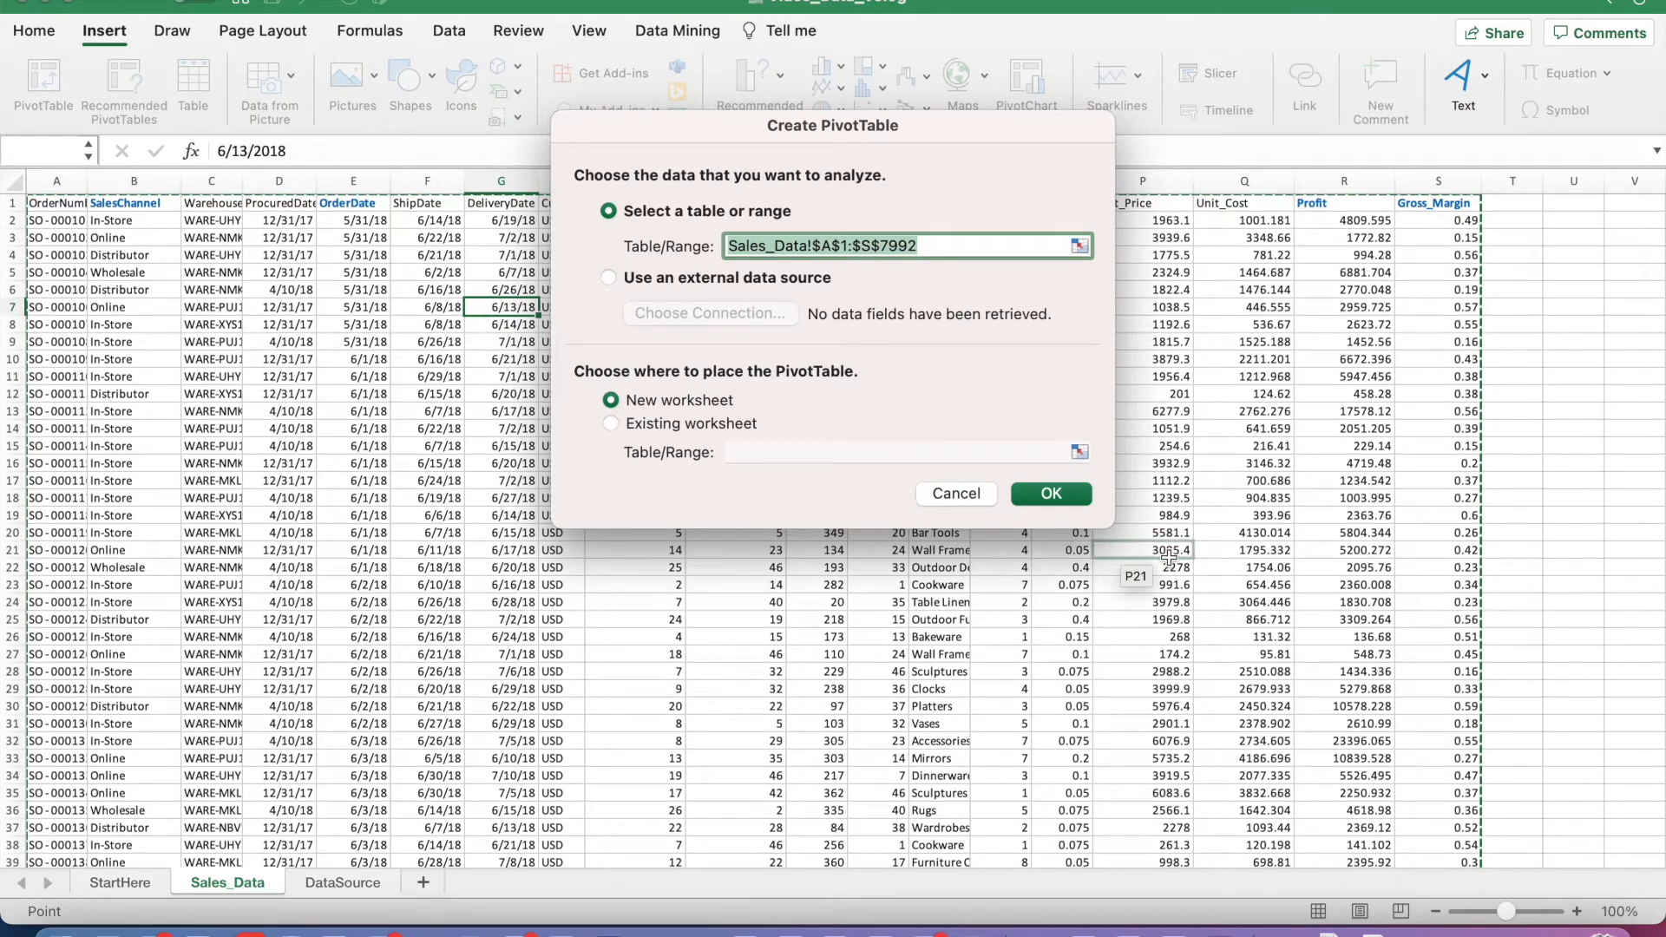
pyautogui.click(1051, 493)
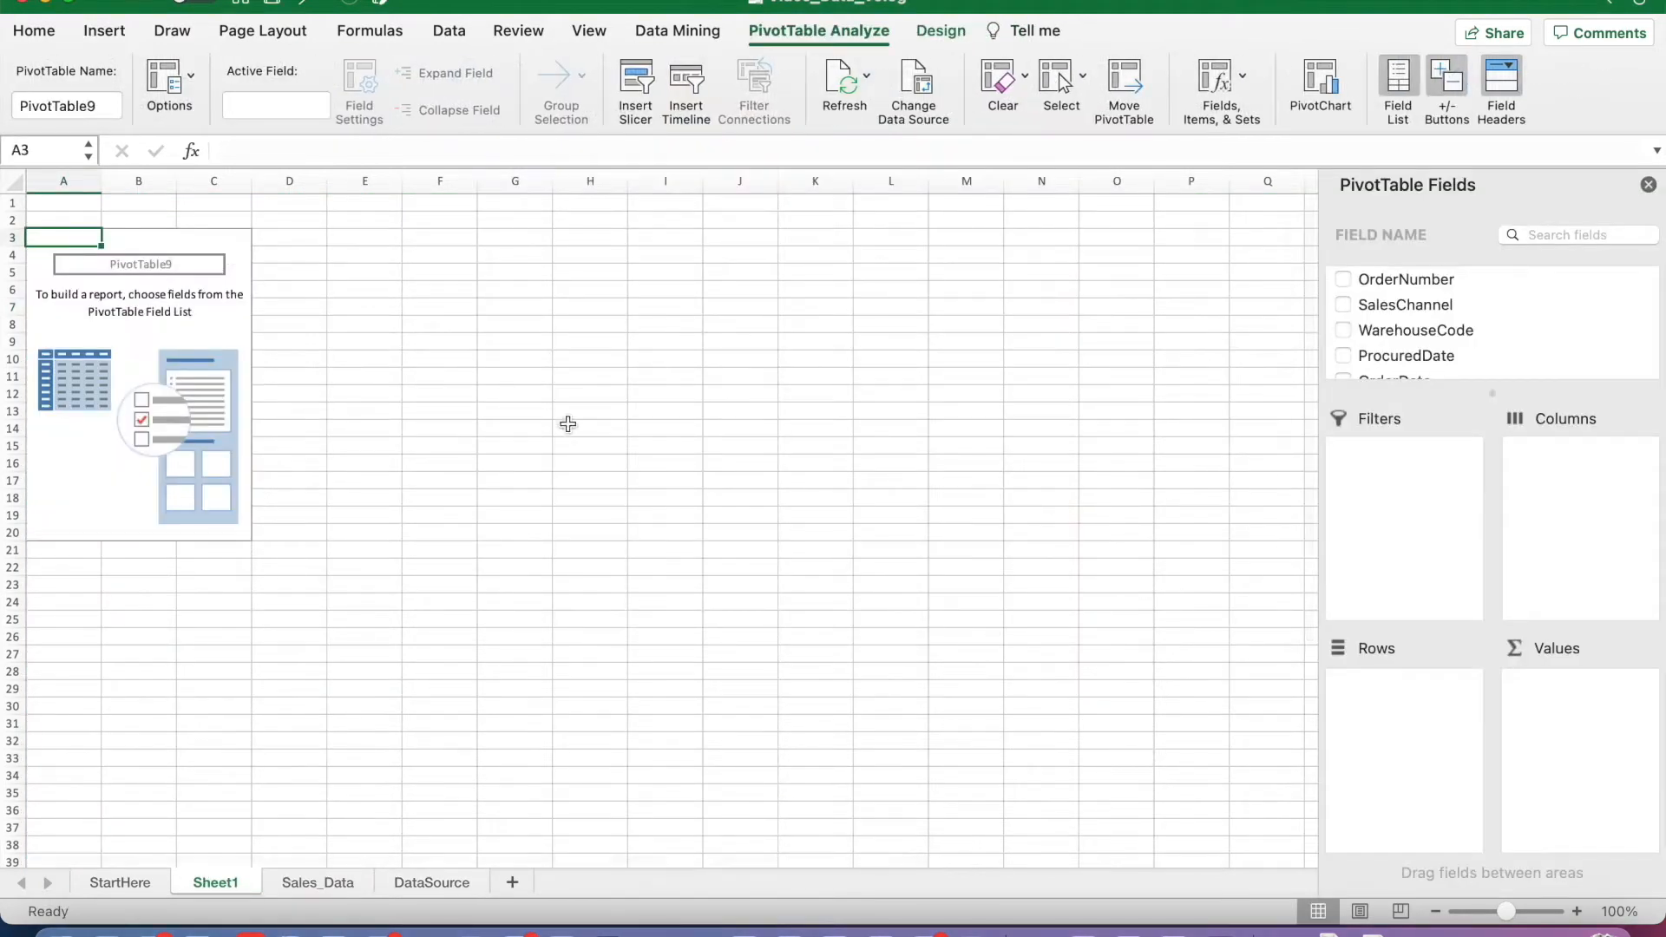
# Step: Lay out the PivotTable with SalesChannel as the columns and OrderDate as the rows
pyautogui.moveTo(1402, 308); pyautogui.dragTo(1568, 511)
pyautogui.scroll(-3, 1442, 309)
pyautogui.scroll(-1, 1442, 309)
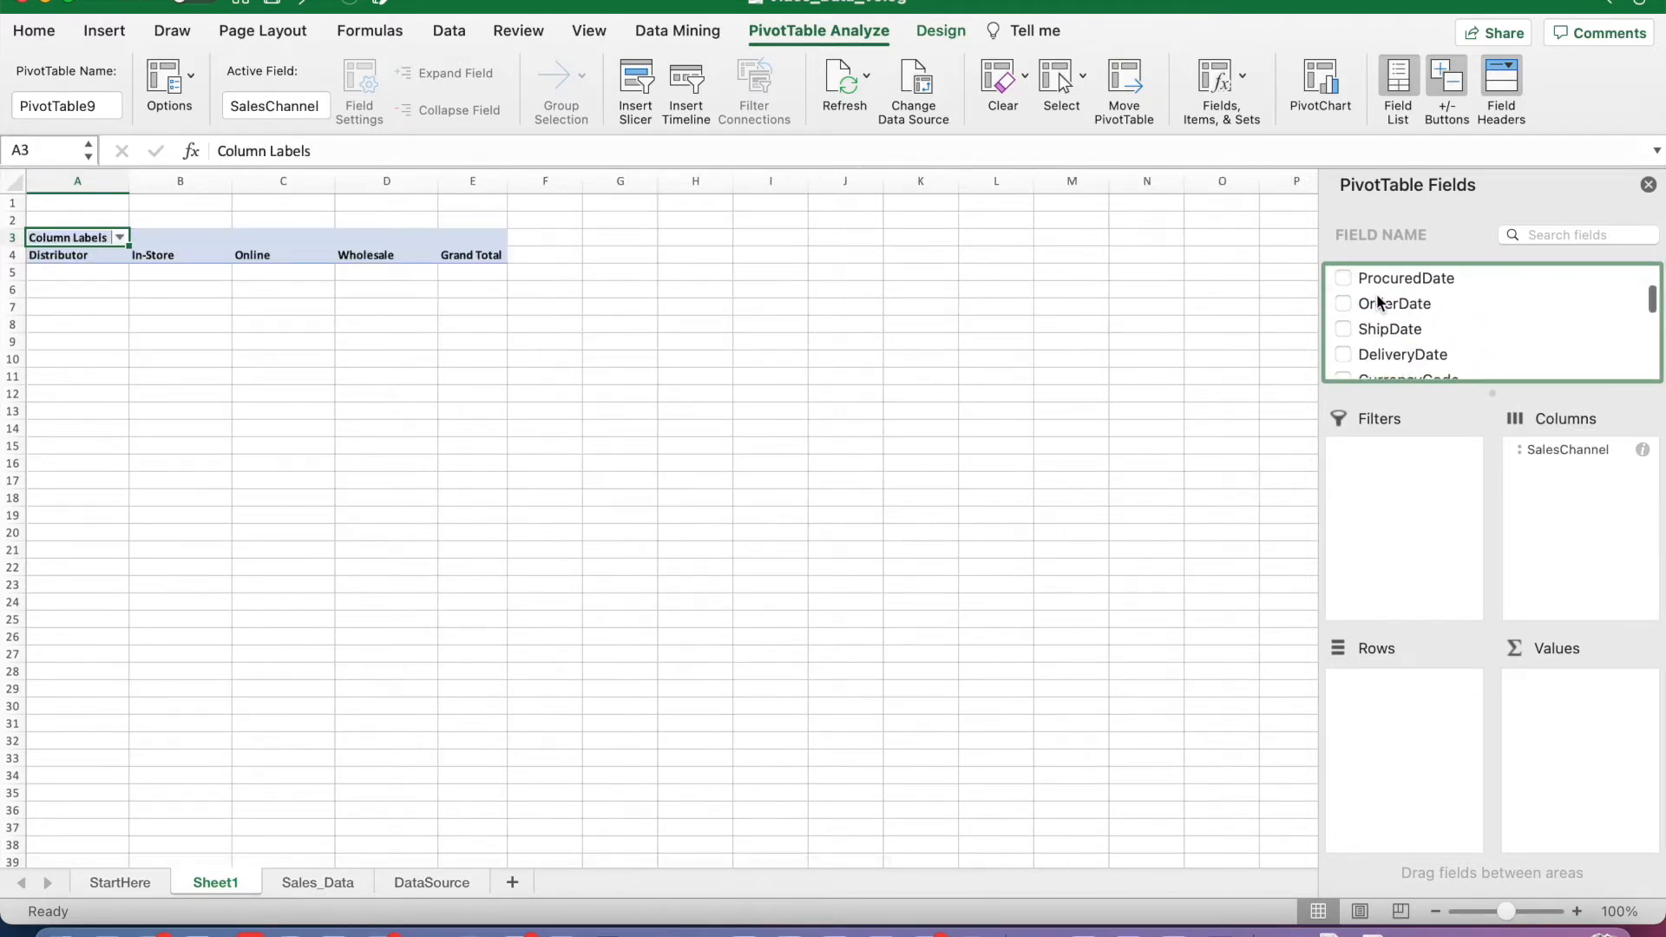
pyautogui.moveTo(1390, 302); pyautogui.dragTo(1409, 710)
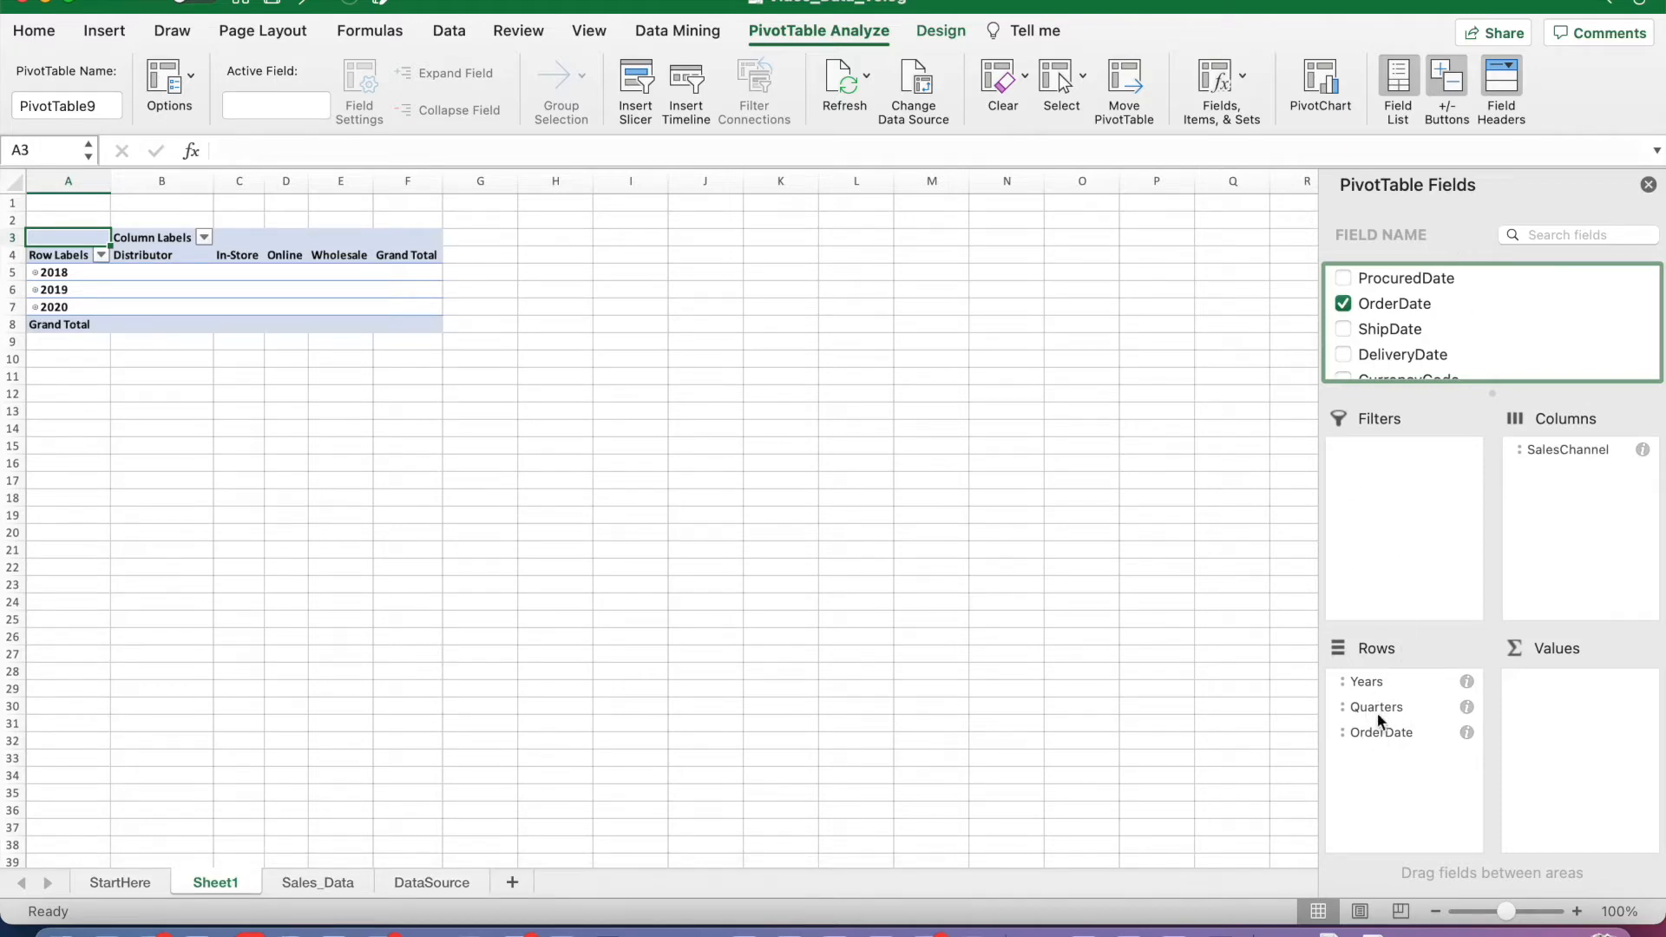
# Step: Remove OrderDate and Years from the PivotTable rows, keeping only Quarters
pyautogui.click(1343, 305)
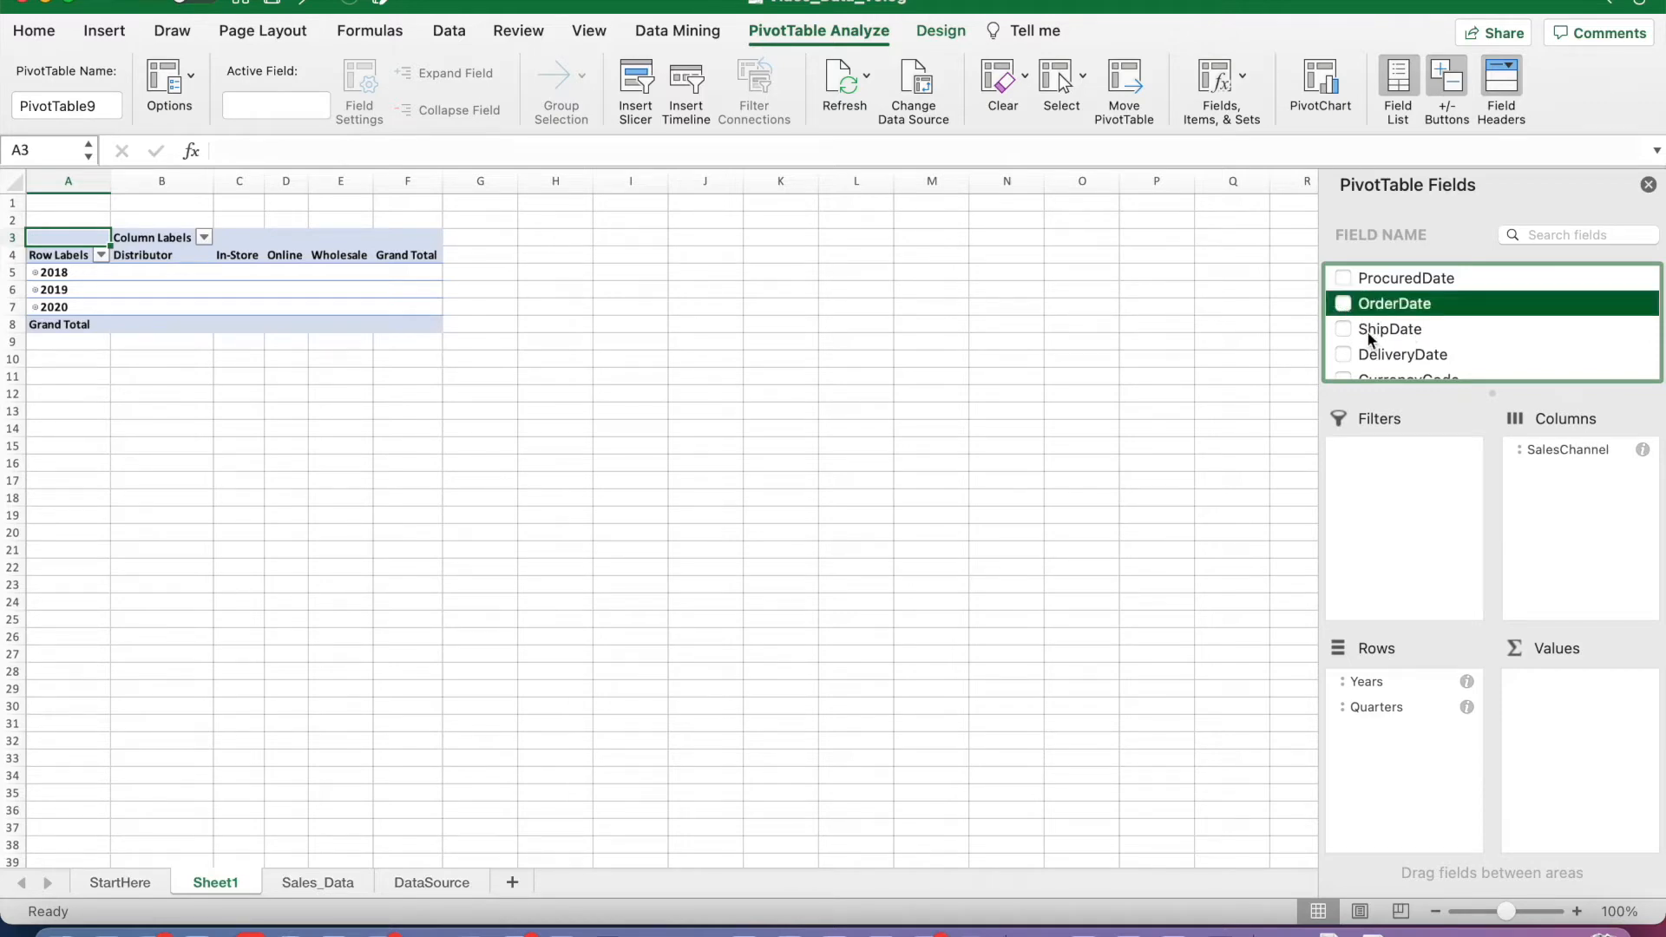
pyautogui.scroll(-10, 1368, 332)
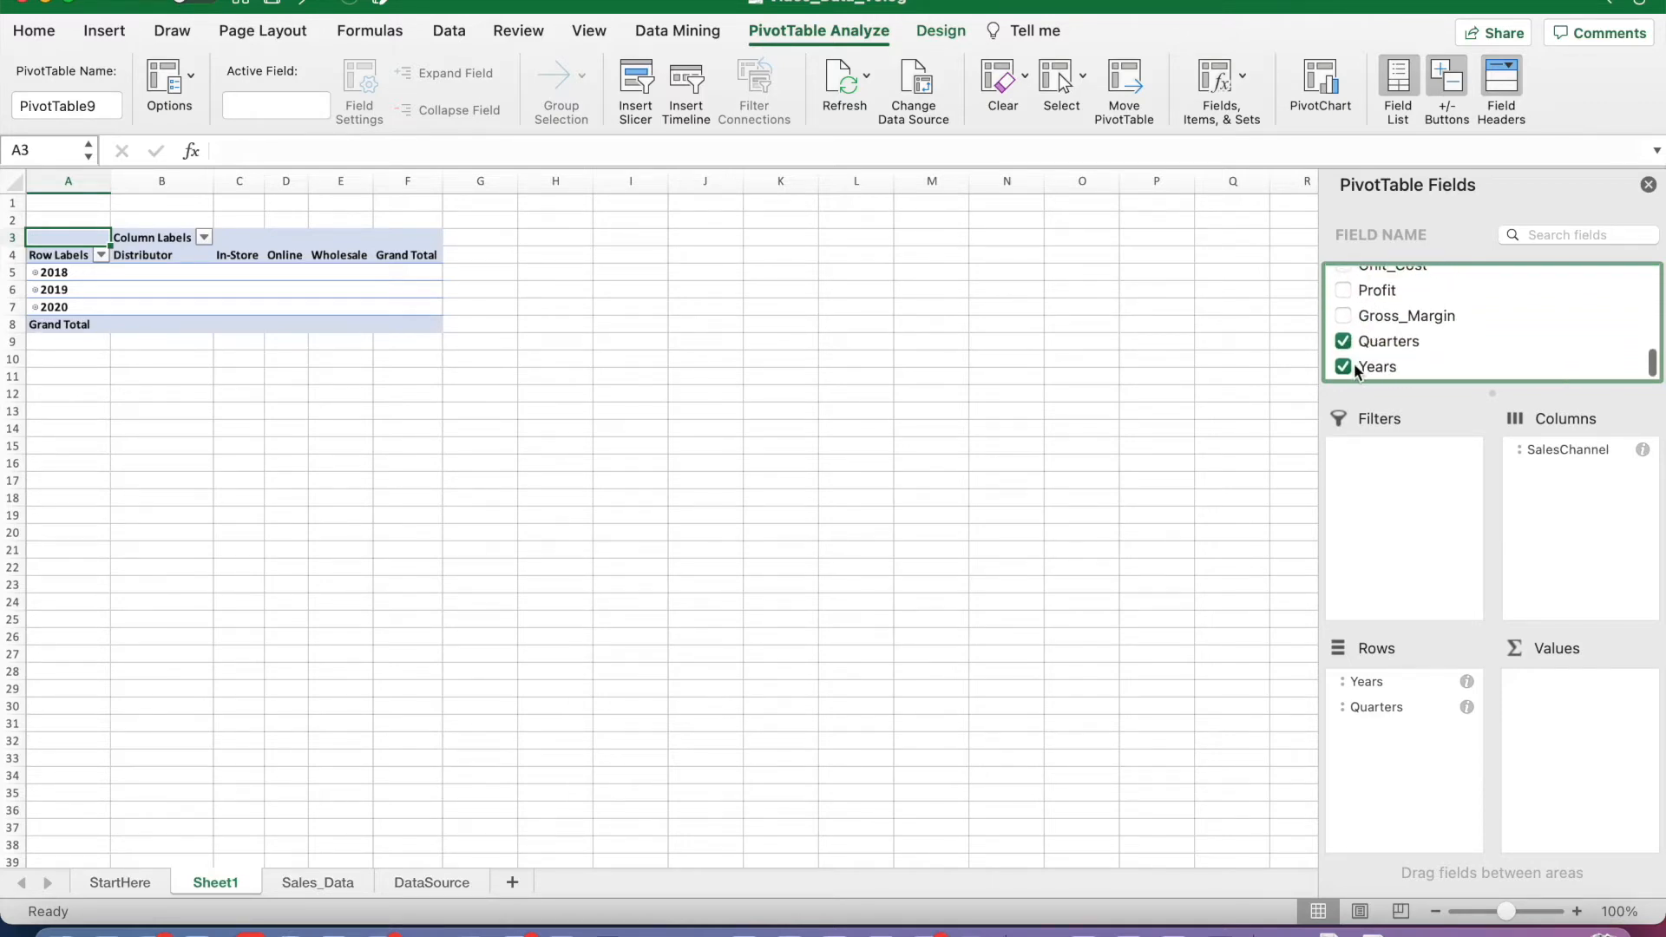
pyautogui.click(1344, 367)
# Step: Add Gross_Margin to the PivotTable as a value field
pyautogui.scroll(2, 1381, 319)
pyautogui.scroll(-2, 1391, 347)
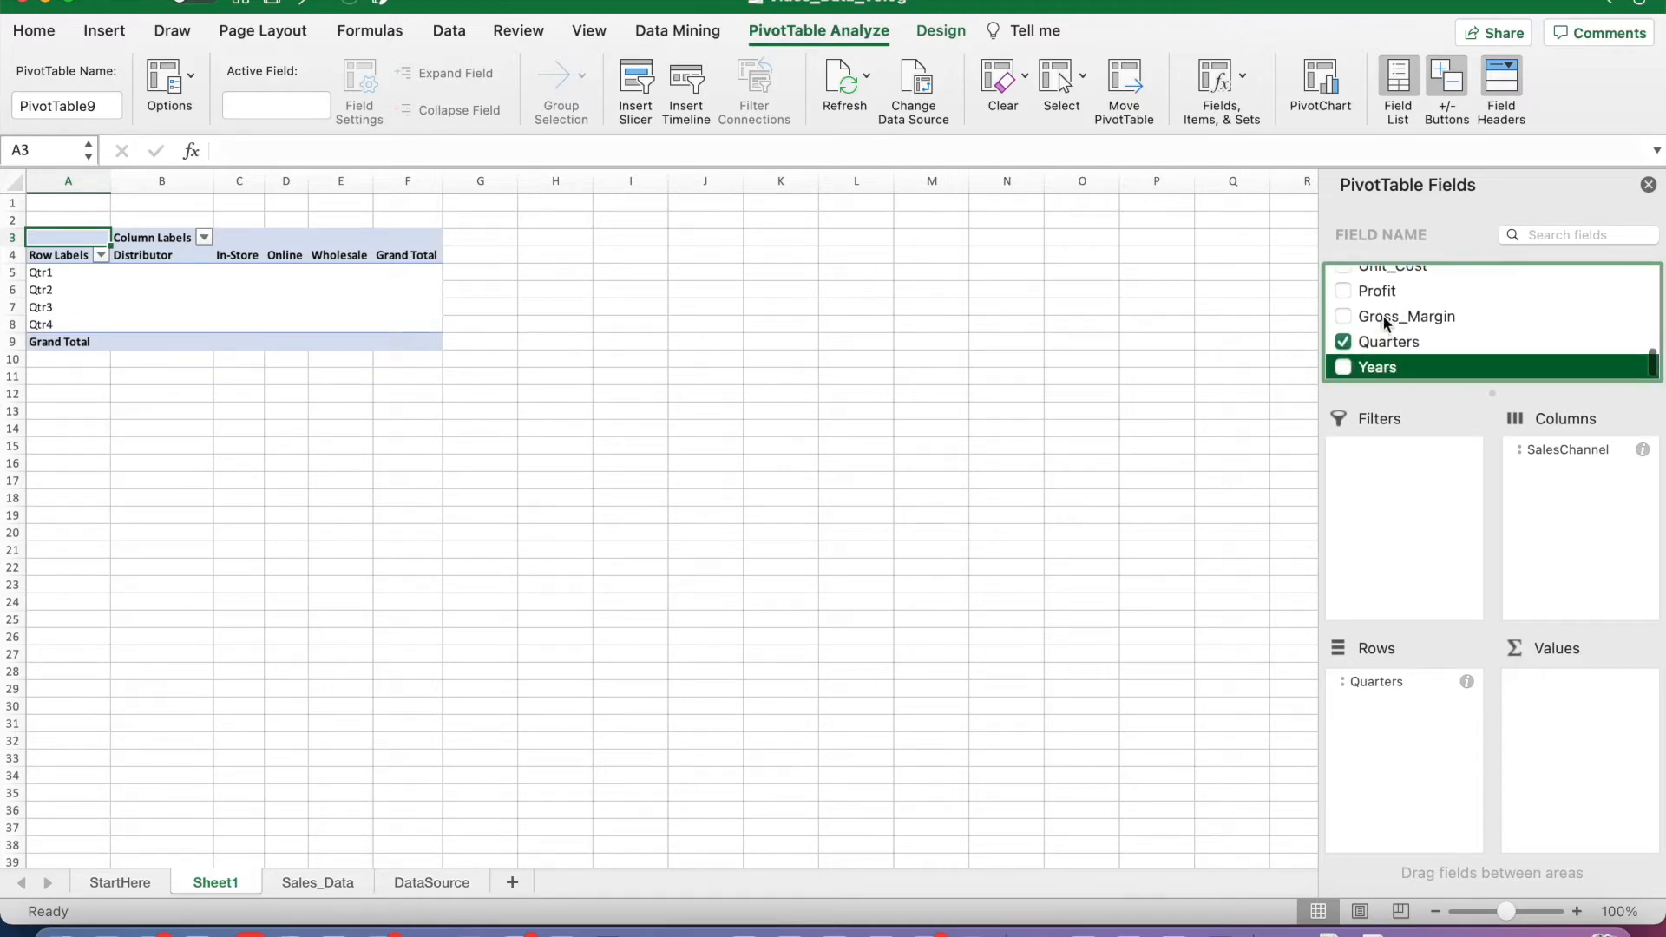
pyautogui.moveTo(1384, 319); pyautogui.dragTo(1574, 708)
# Step: Summarize the Gross_Margin value field by Average and format it as Number with 2 decimal places
pyautogui.click(1643, 684)
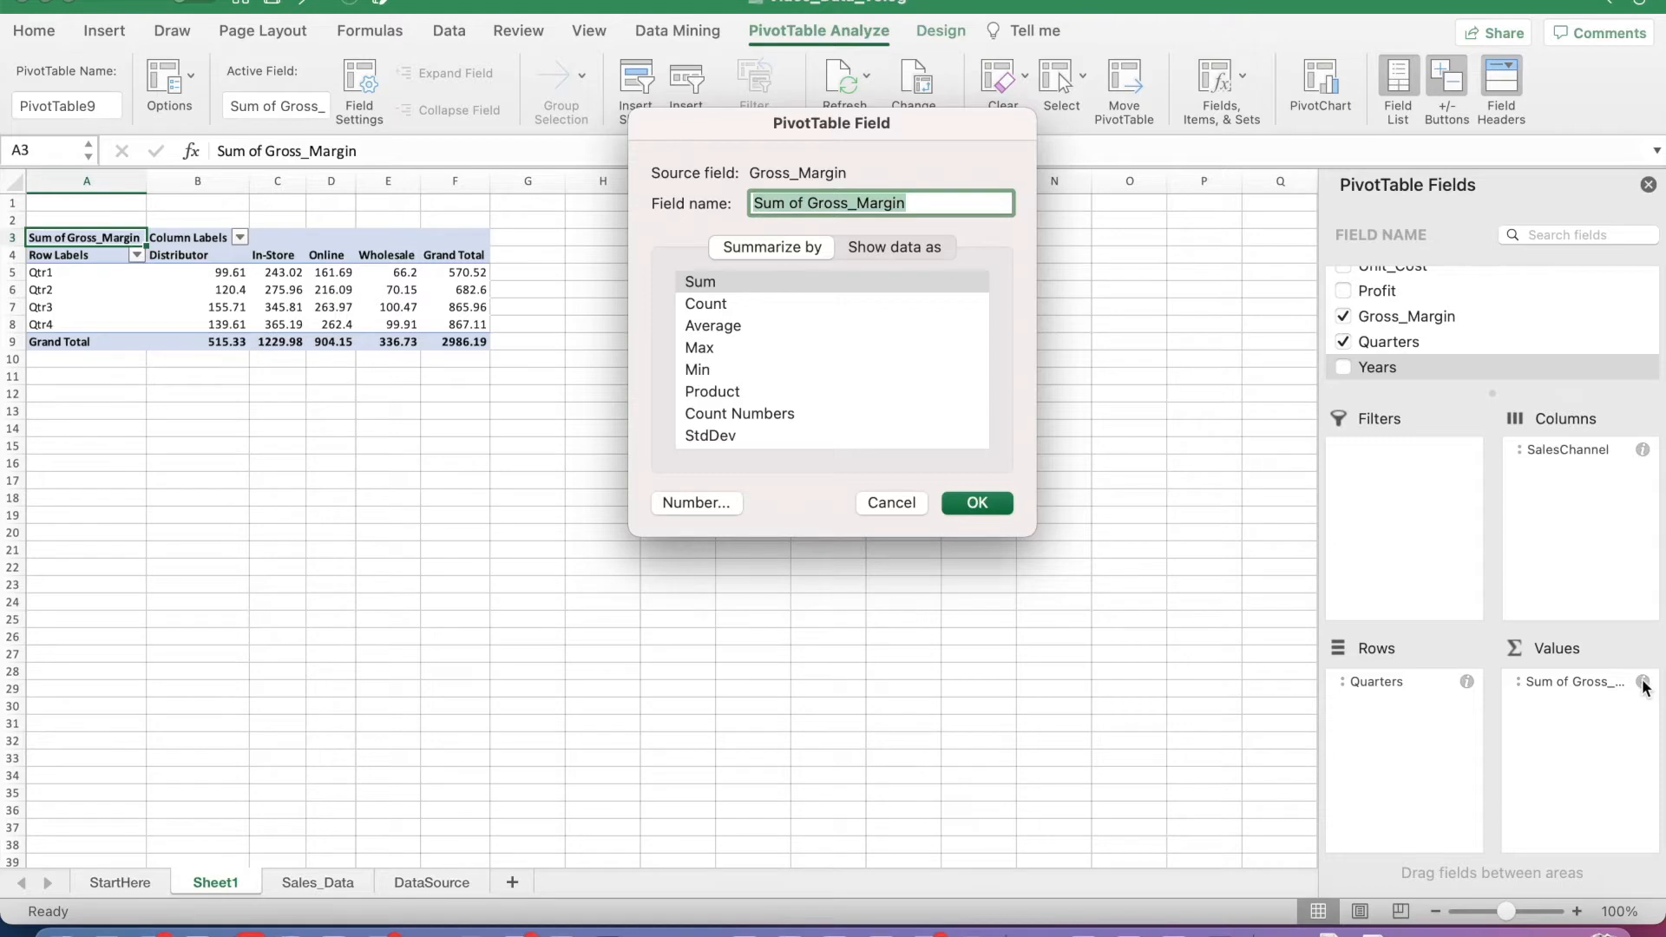
pyautogui.click(713, 326)
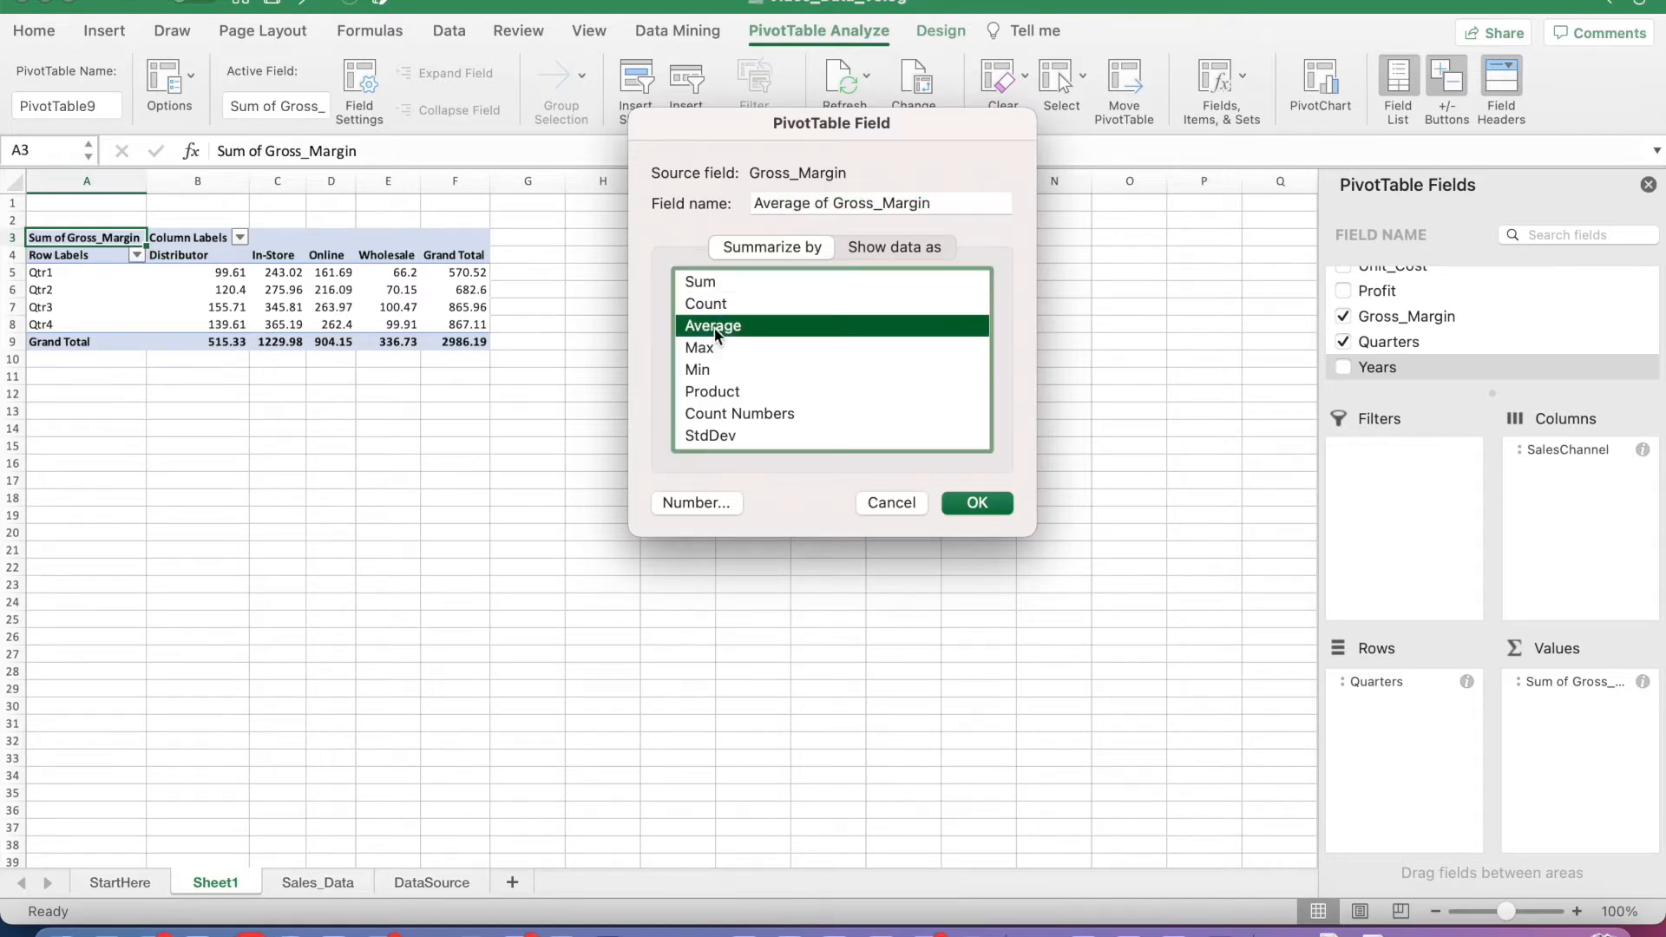
pyautogui.click(701, 505)
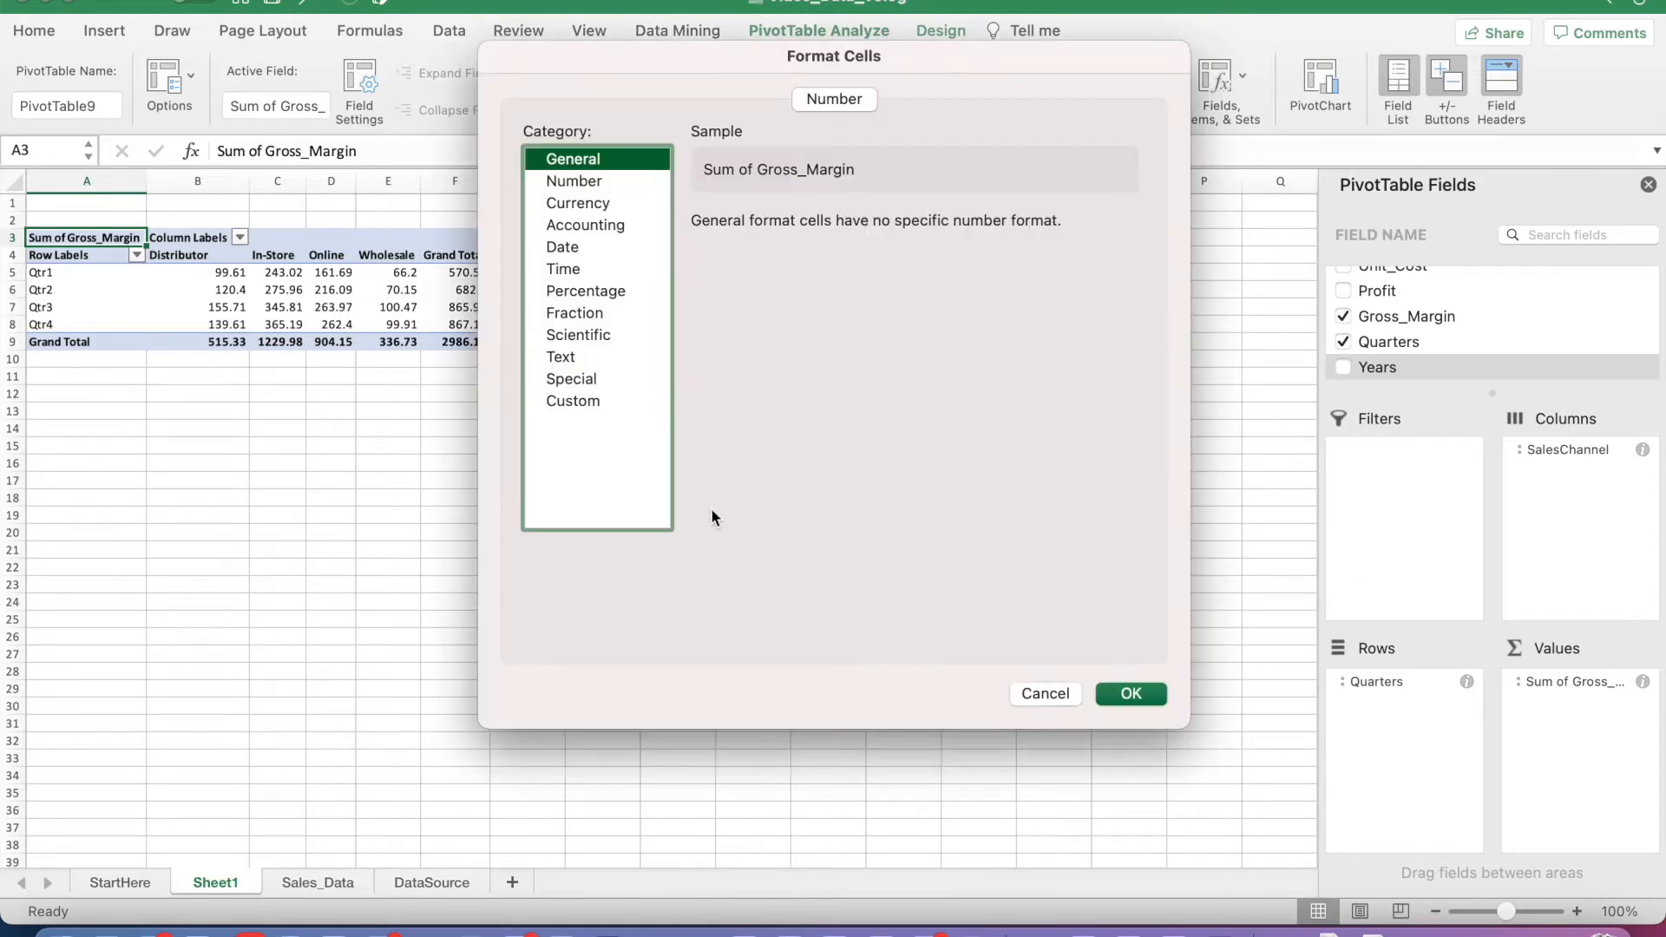
pyautogui.click(591, 183)
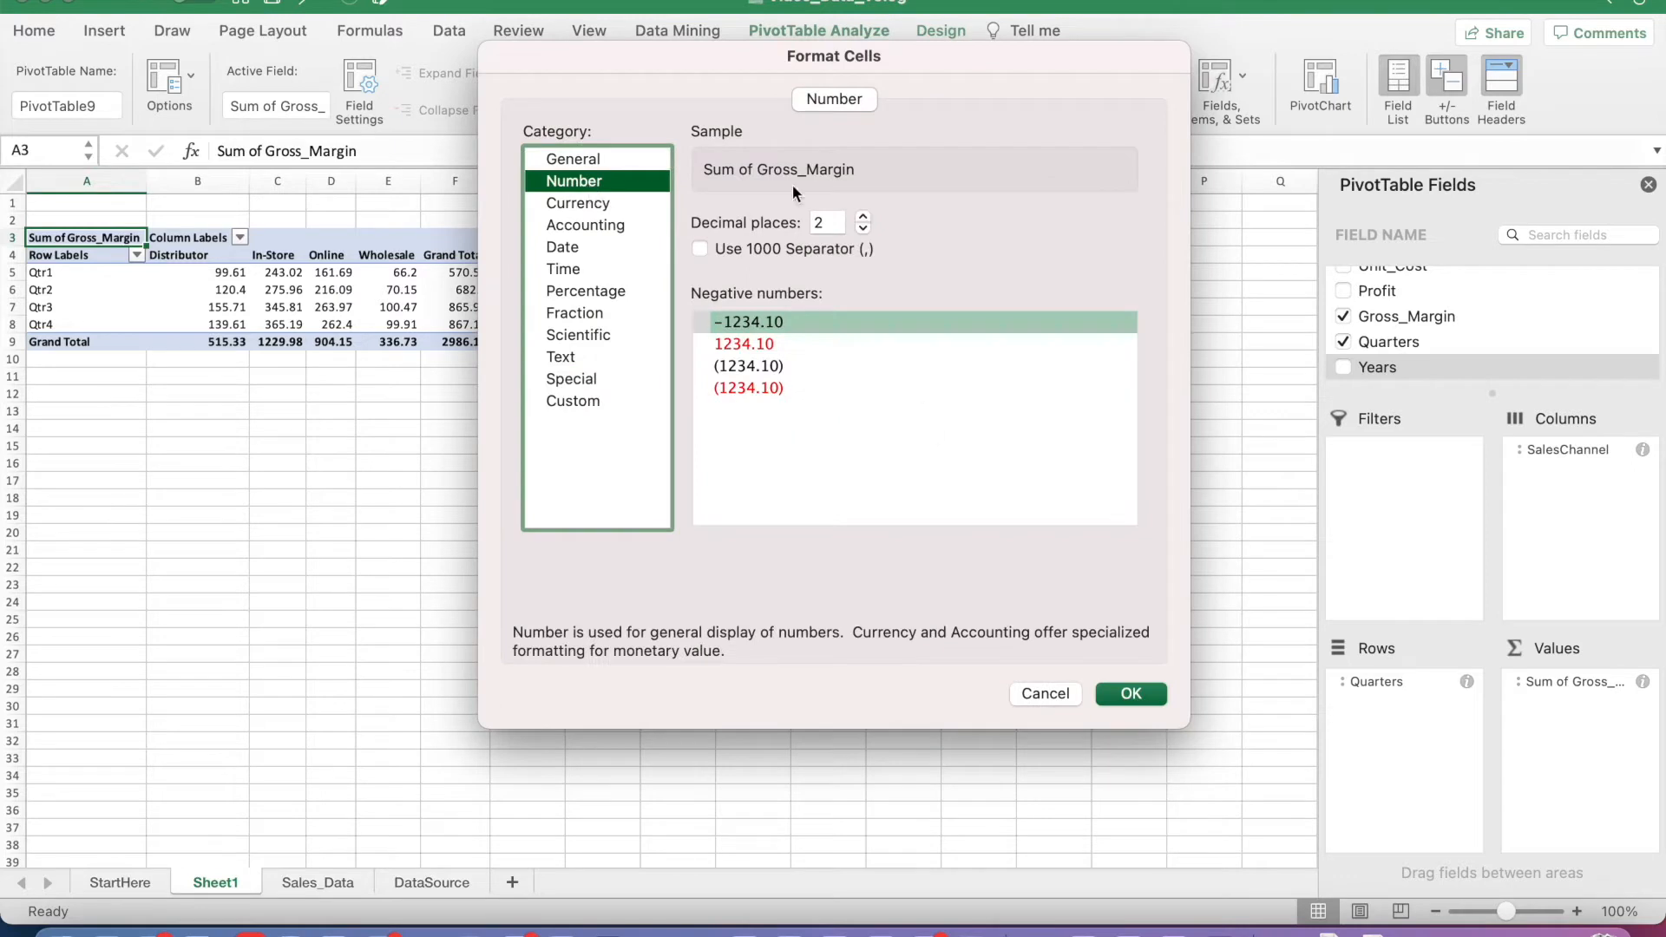
pyautogui.click(1126, 694)
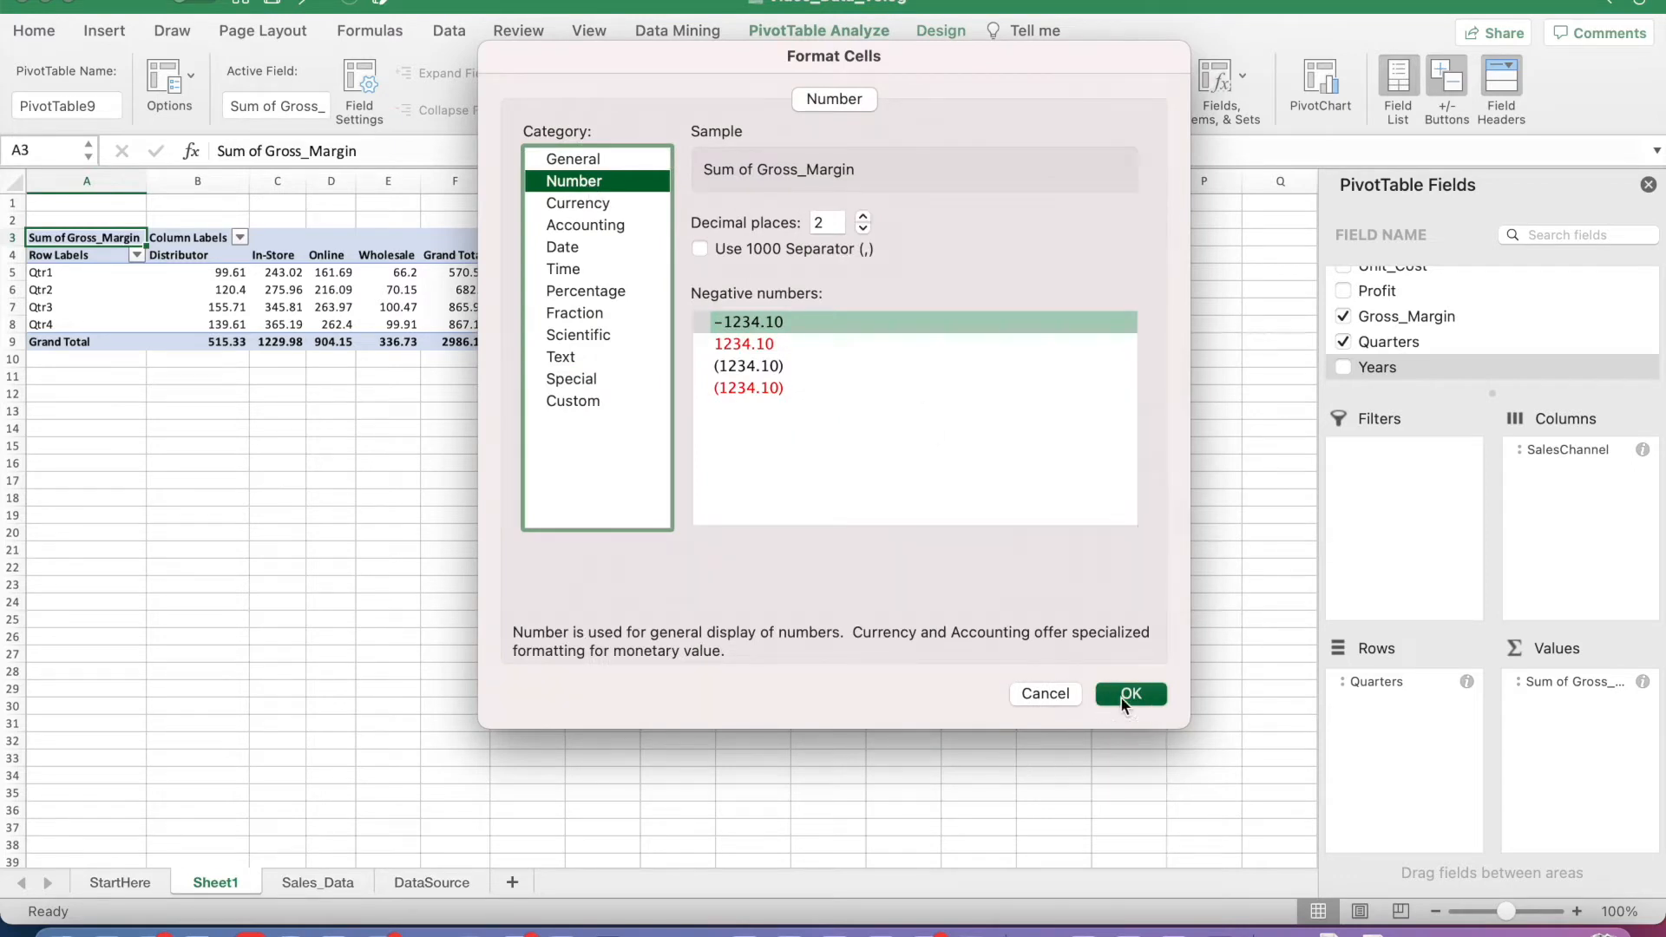
pyautogui.click(702, 505)
pyautogui.click(1095, 693)
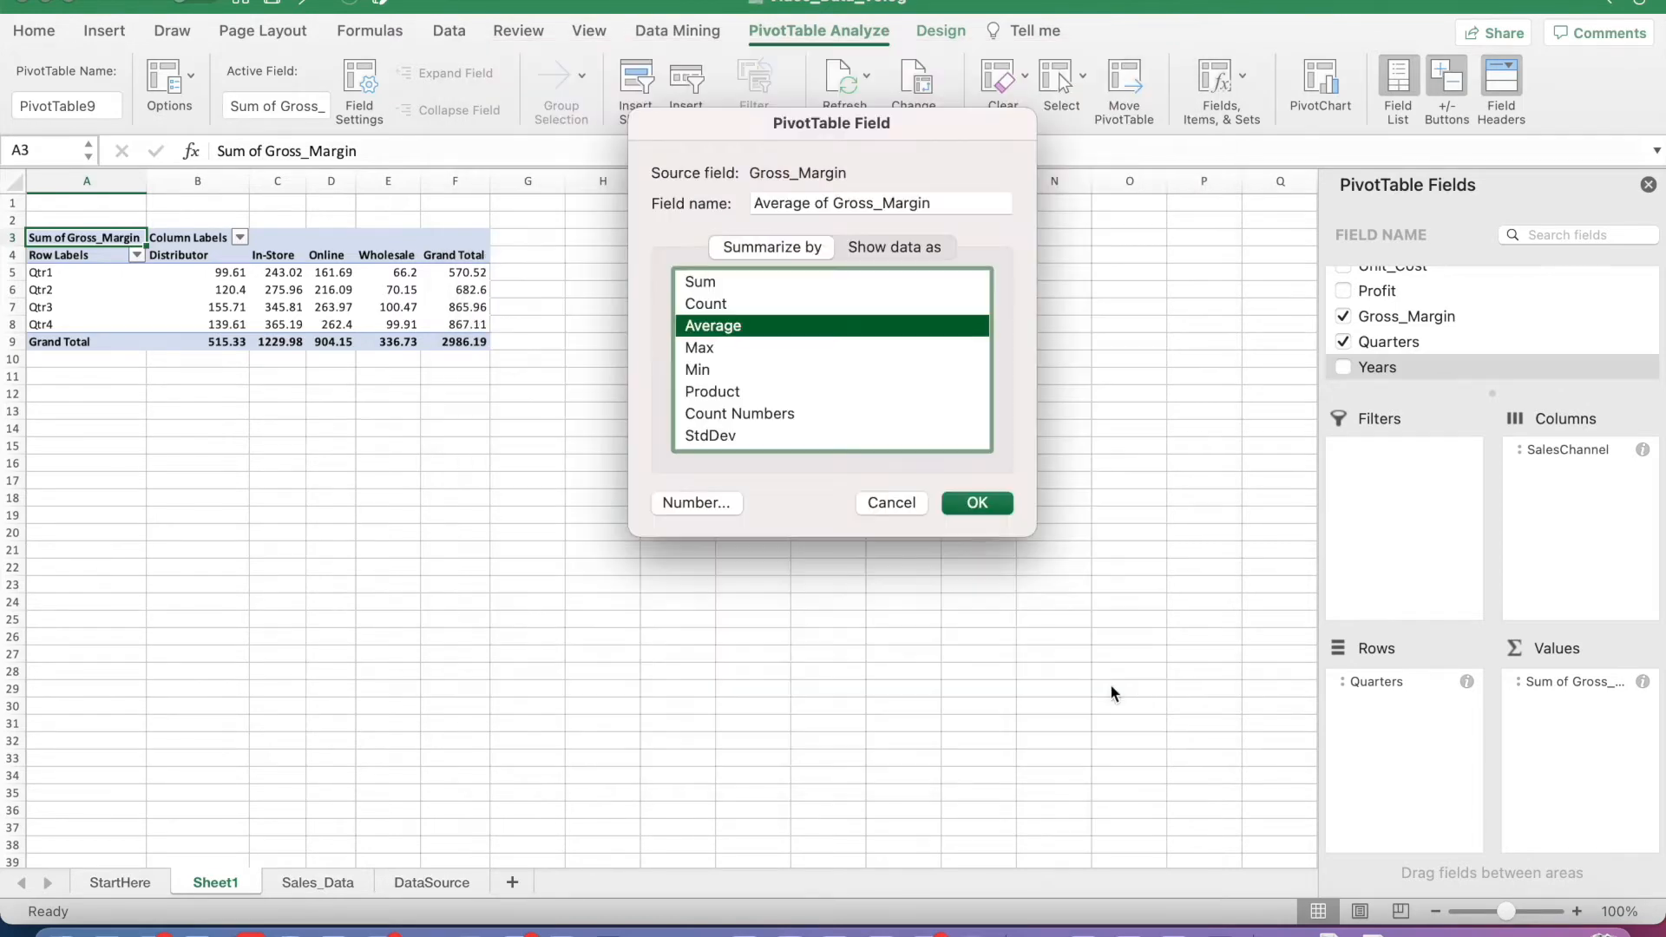
pyautogui.click(976, 504)
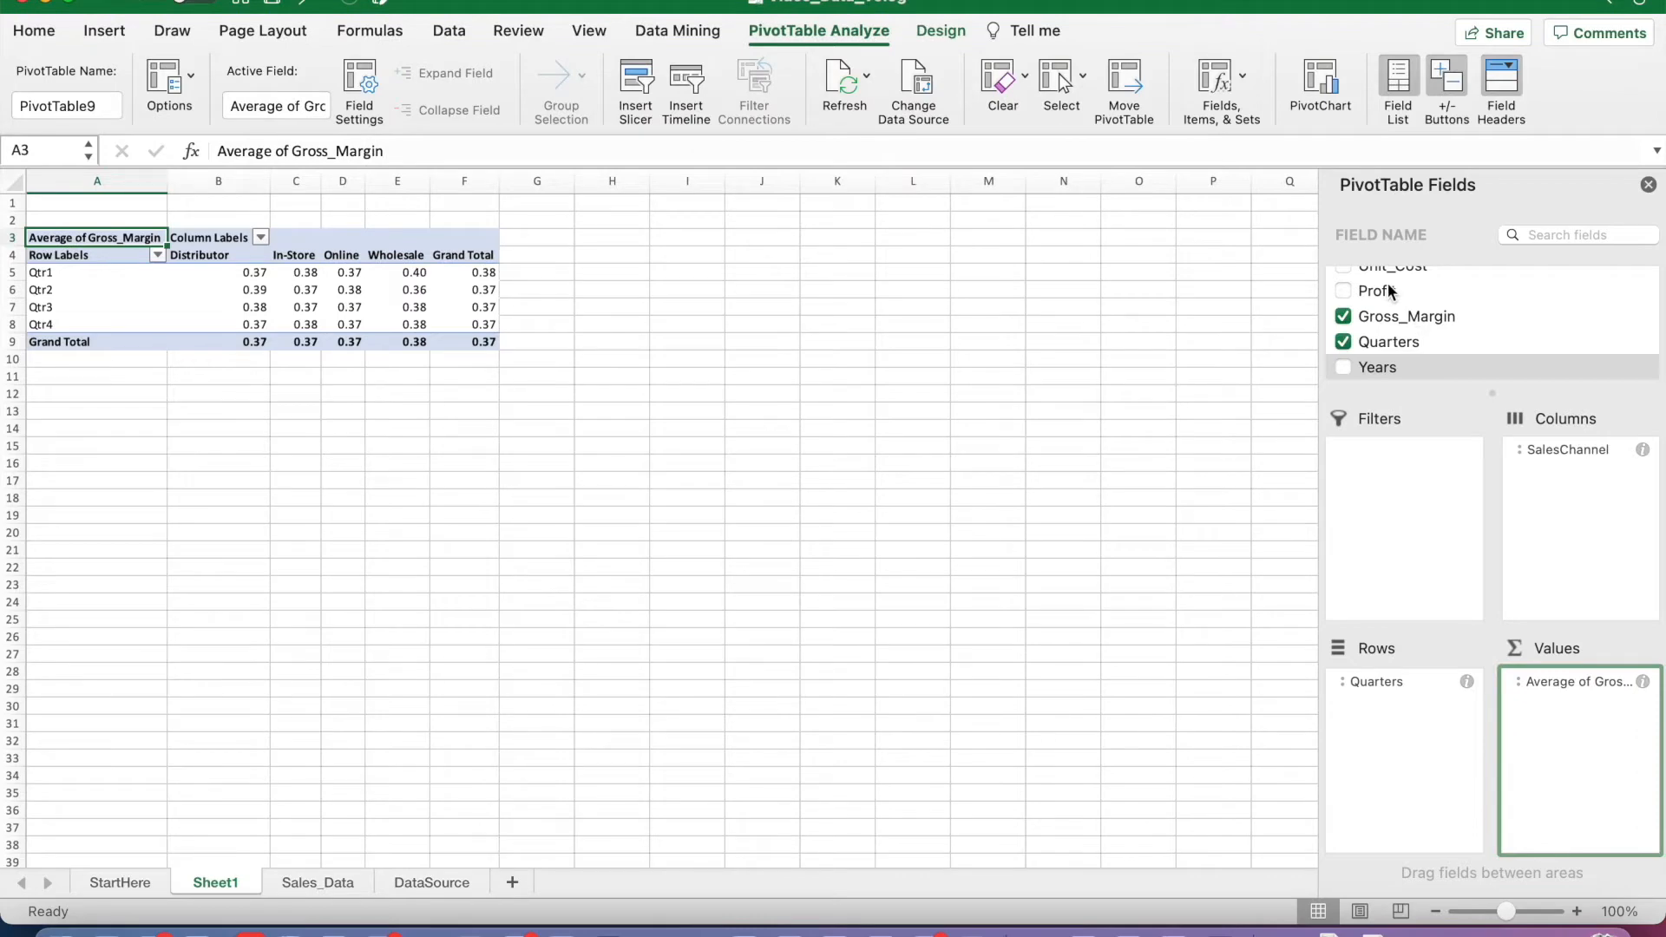
# Step: Add Profit as a summed PivotTable value and format it as Accounting with the $ symbol and 0 decimal places
pyautogui.moveTo(1379, 295); pyautogui.dragTo(1635, 742)
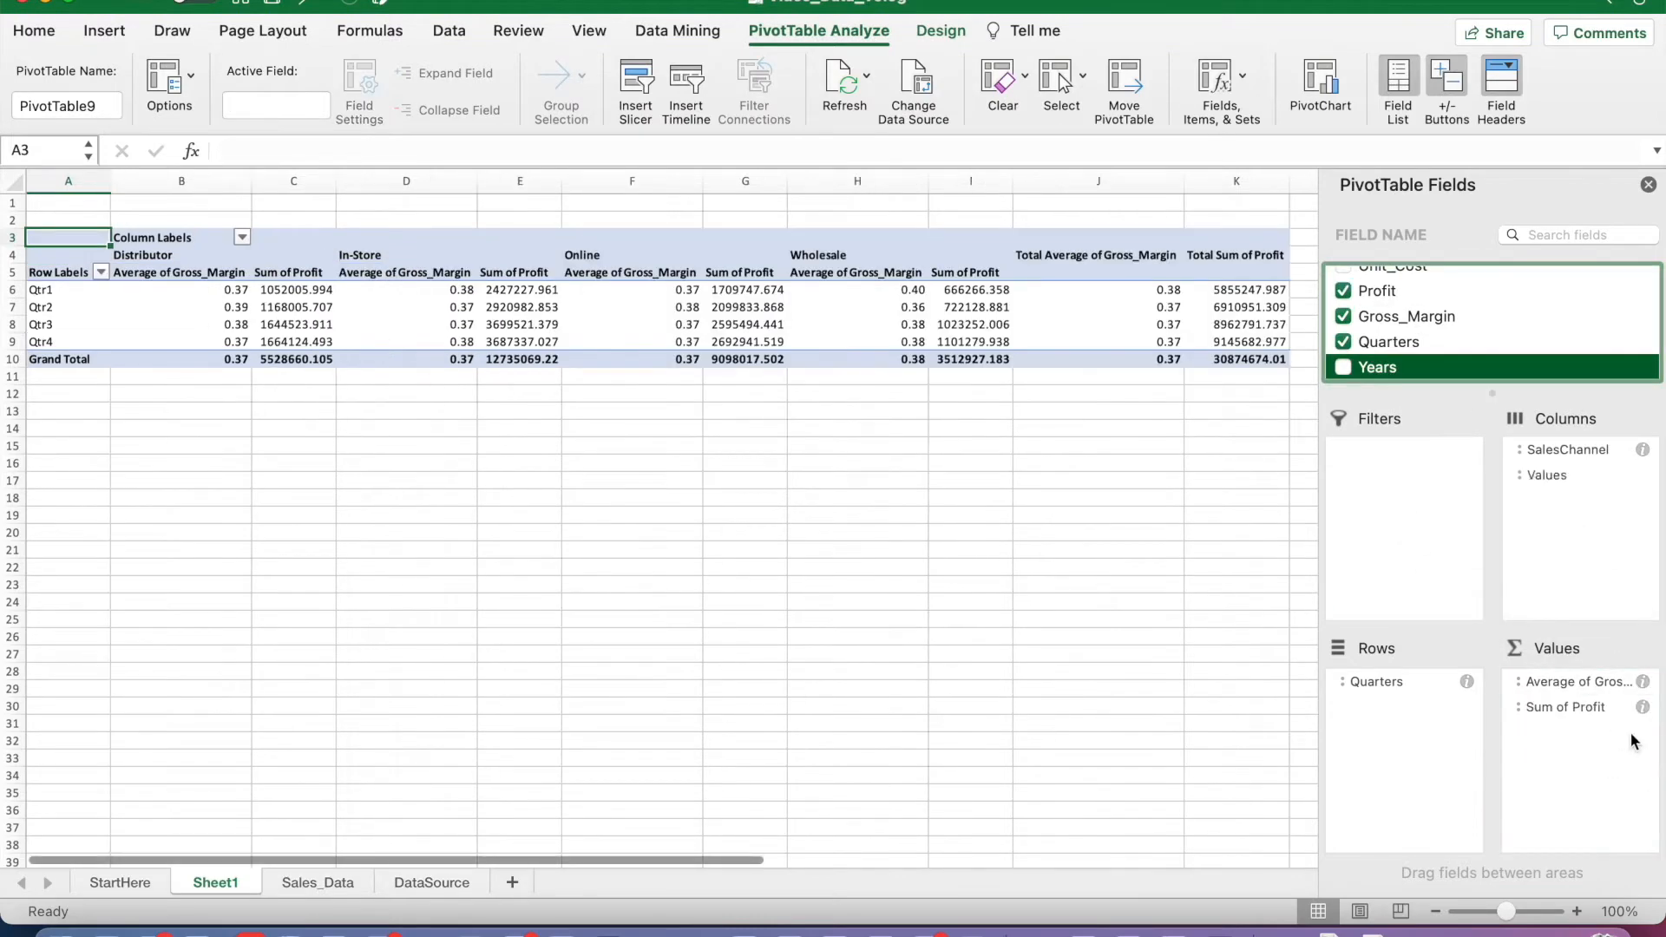
pyautogui.click(1643, 708)
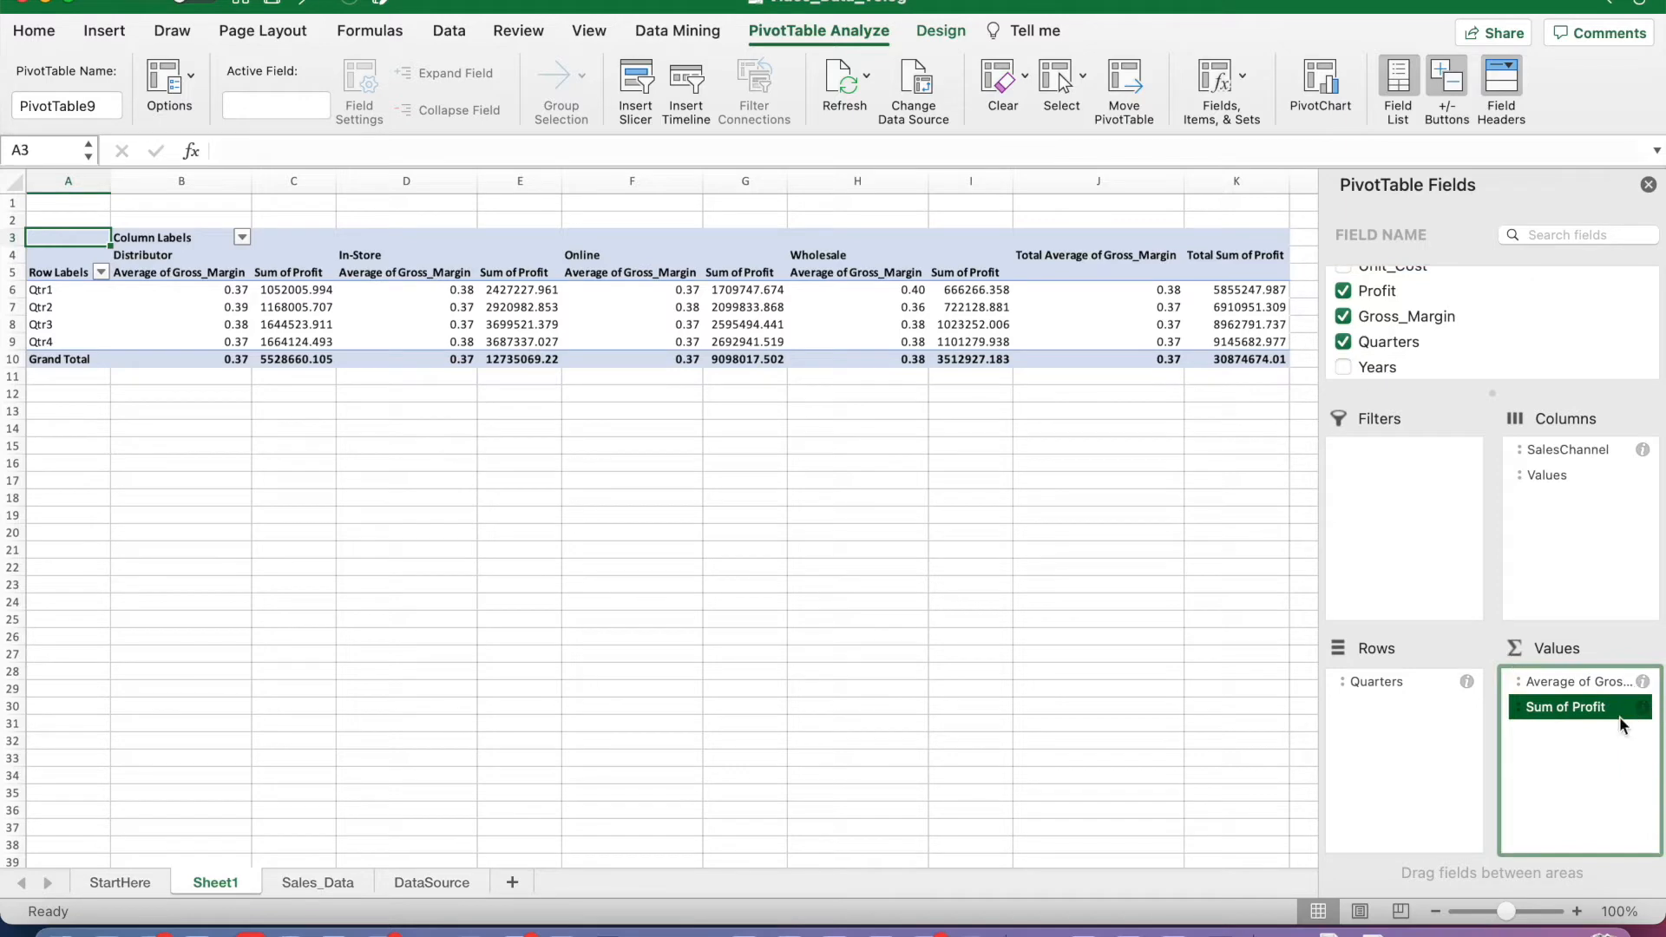
pyautogui.click(1643, 707)
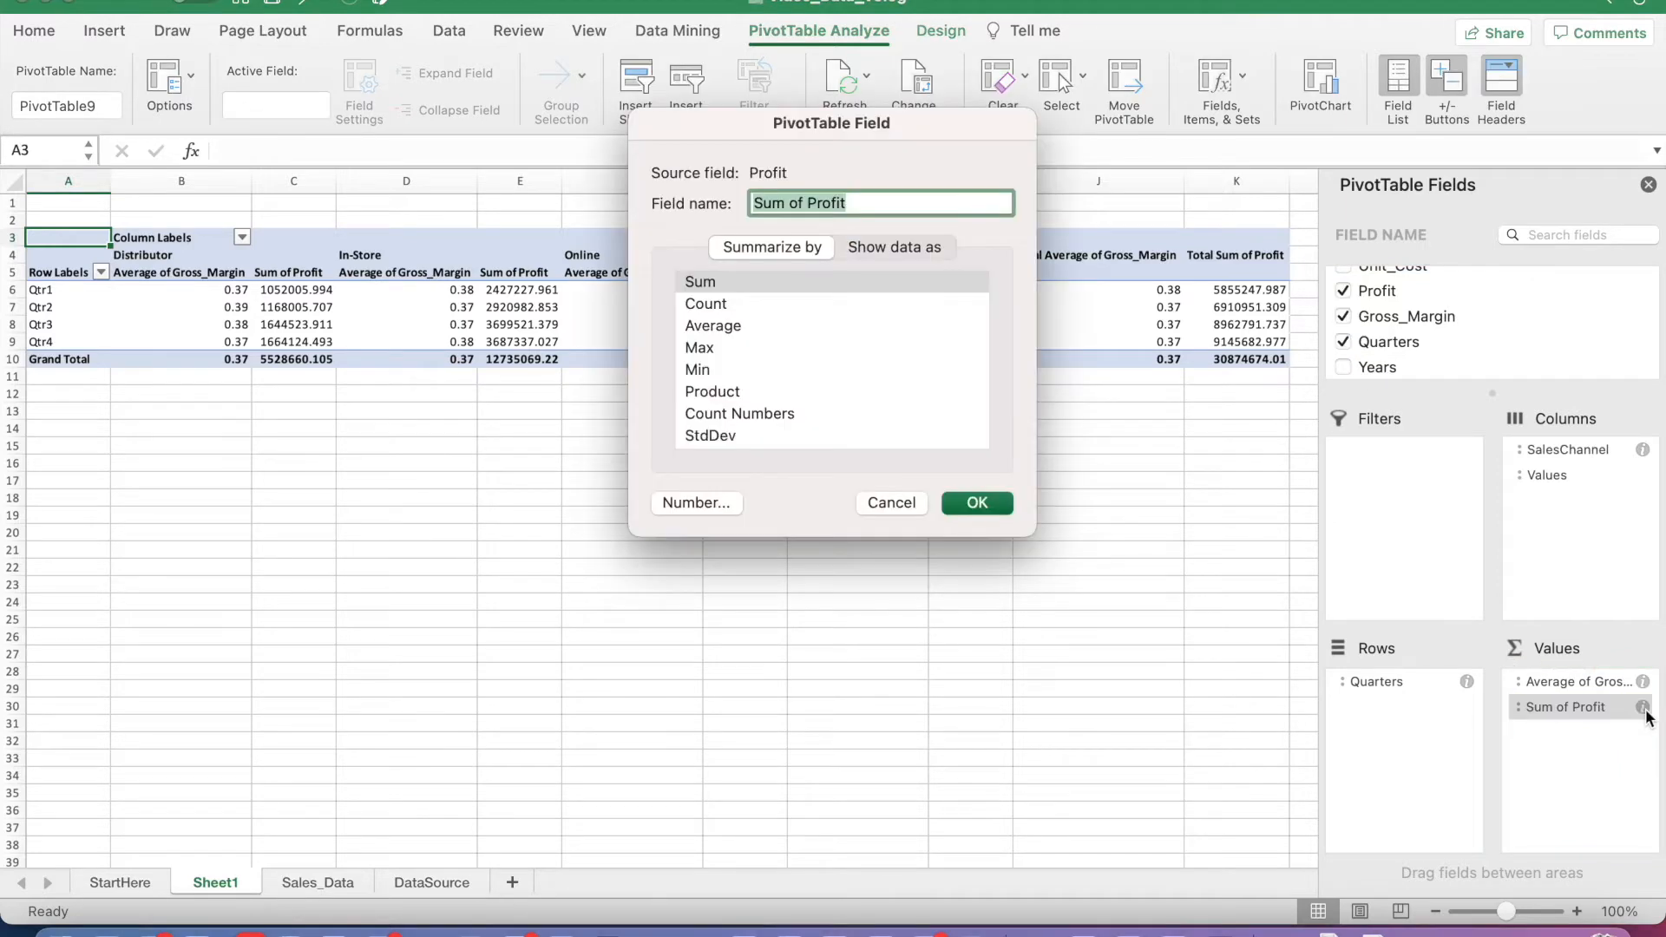
pyautogui.click(689, 503)
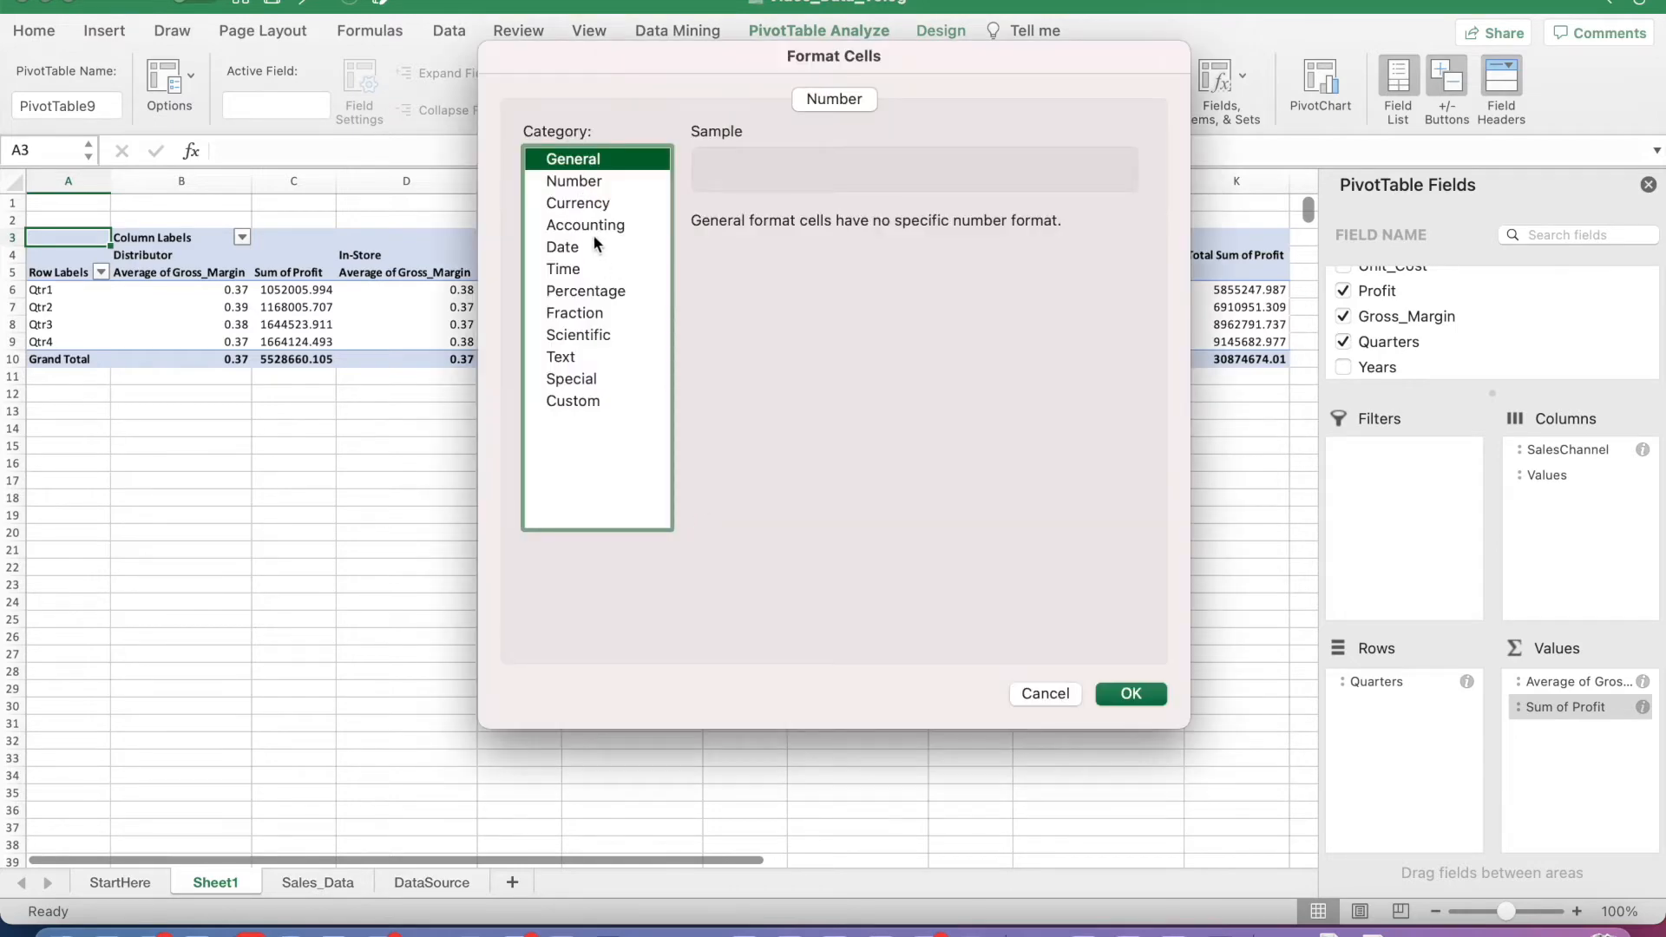
pyautogui.click(614, 228)
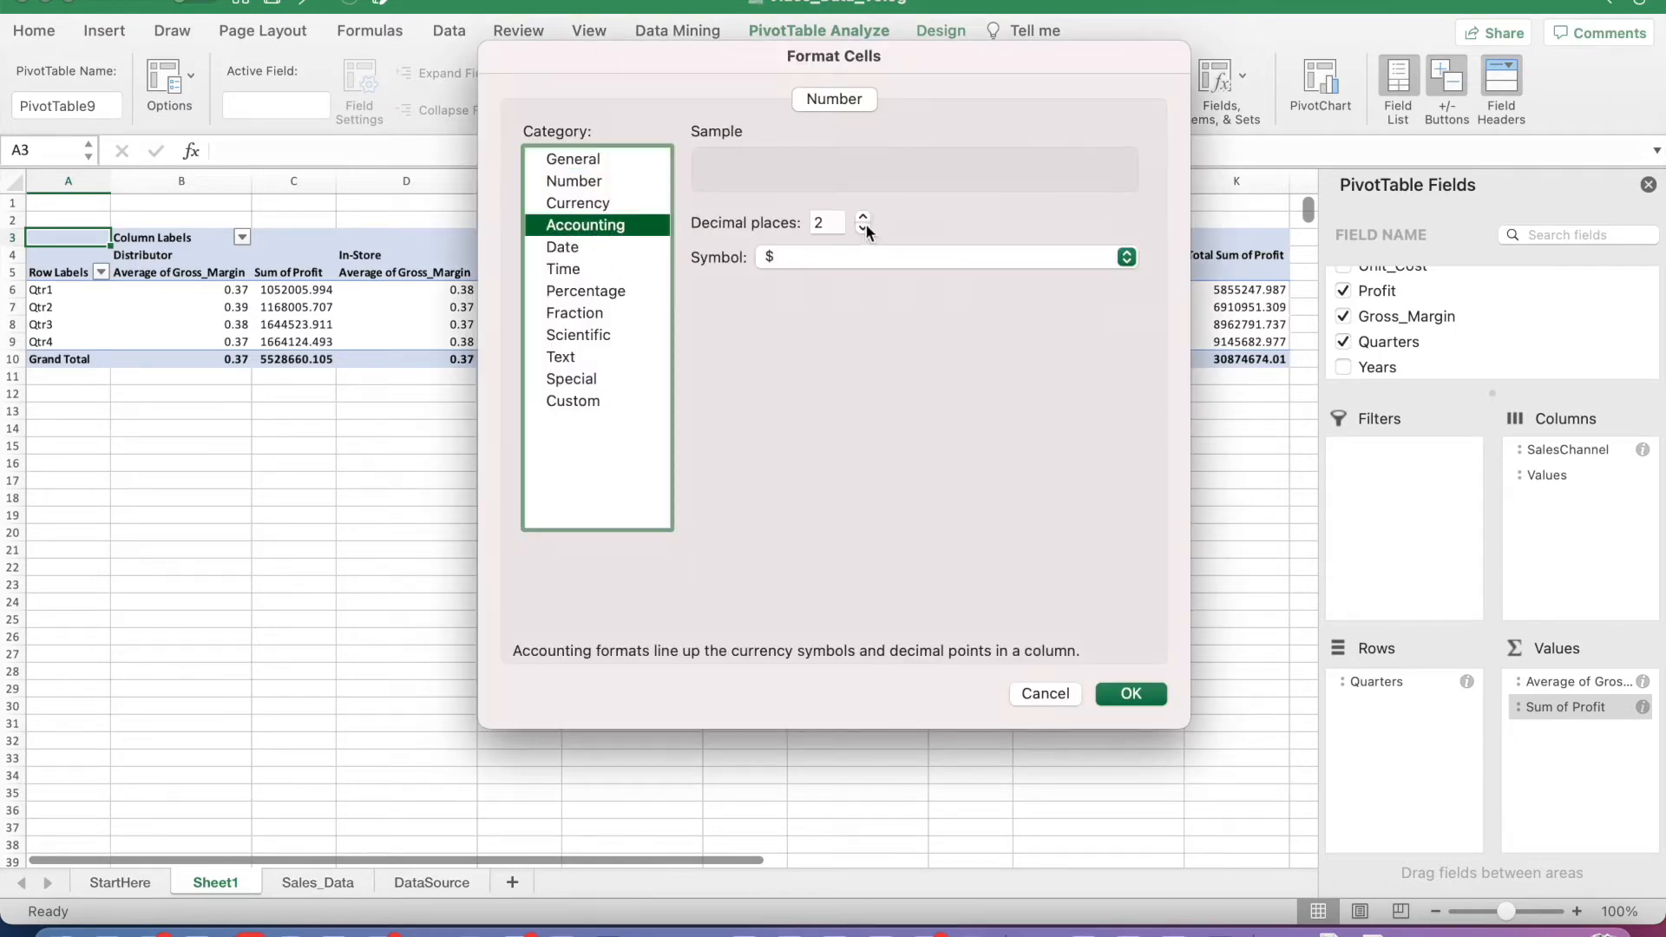
pyautogui.click(864, 226)
pyautogui.click(1145, 698)
pyautogui.click(965, 501)
pyautogui.click(1206, 670)
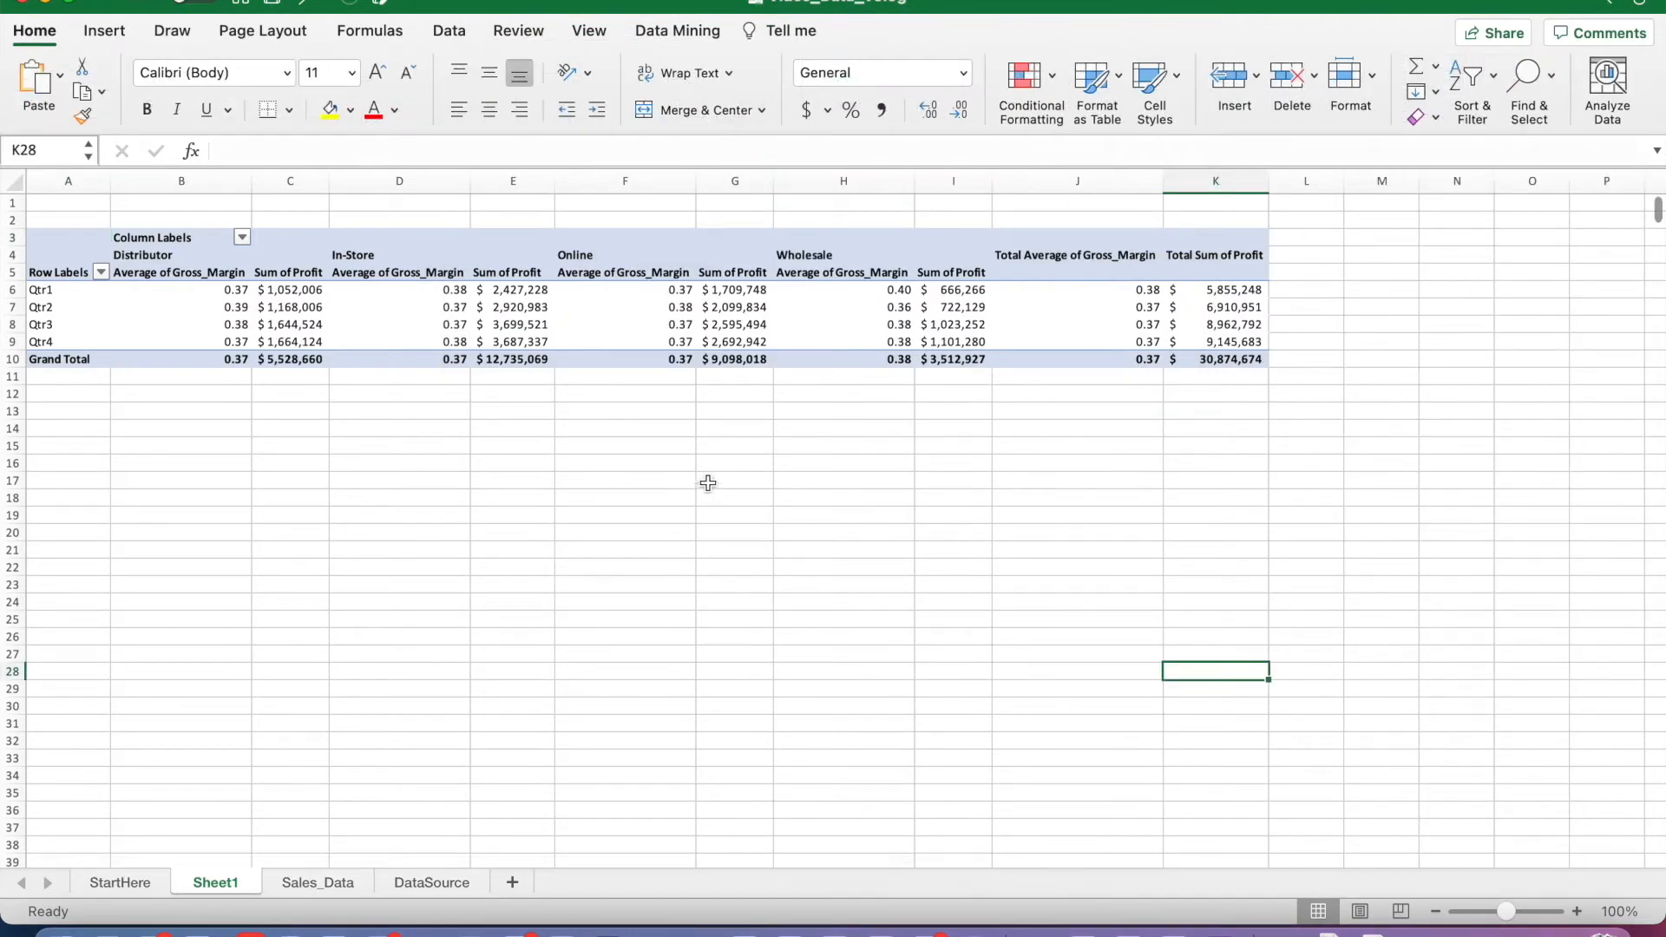
pyautogui.click(149, 415)
pyautogui.click(159, 392)
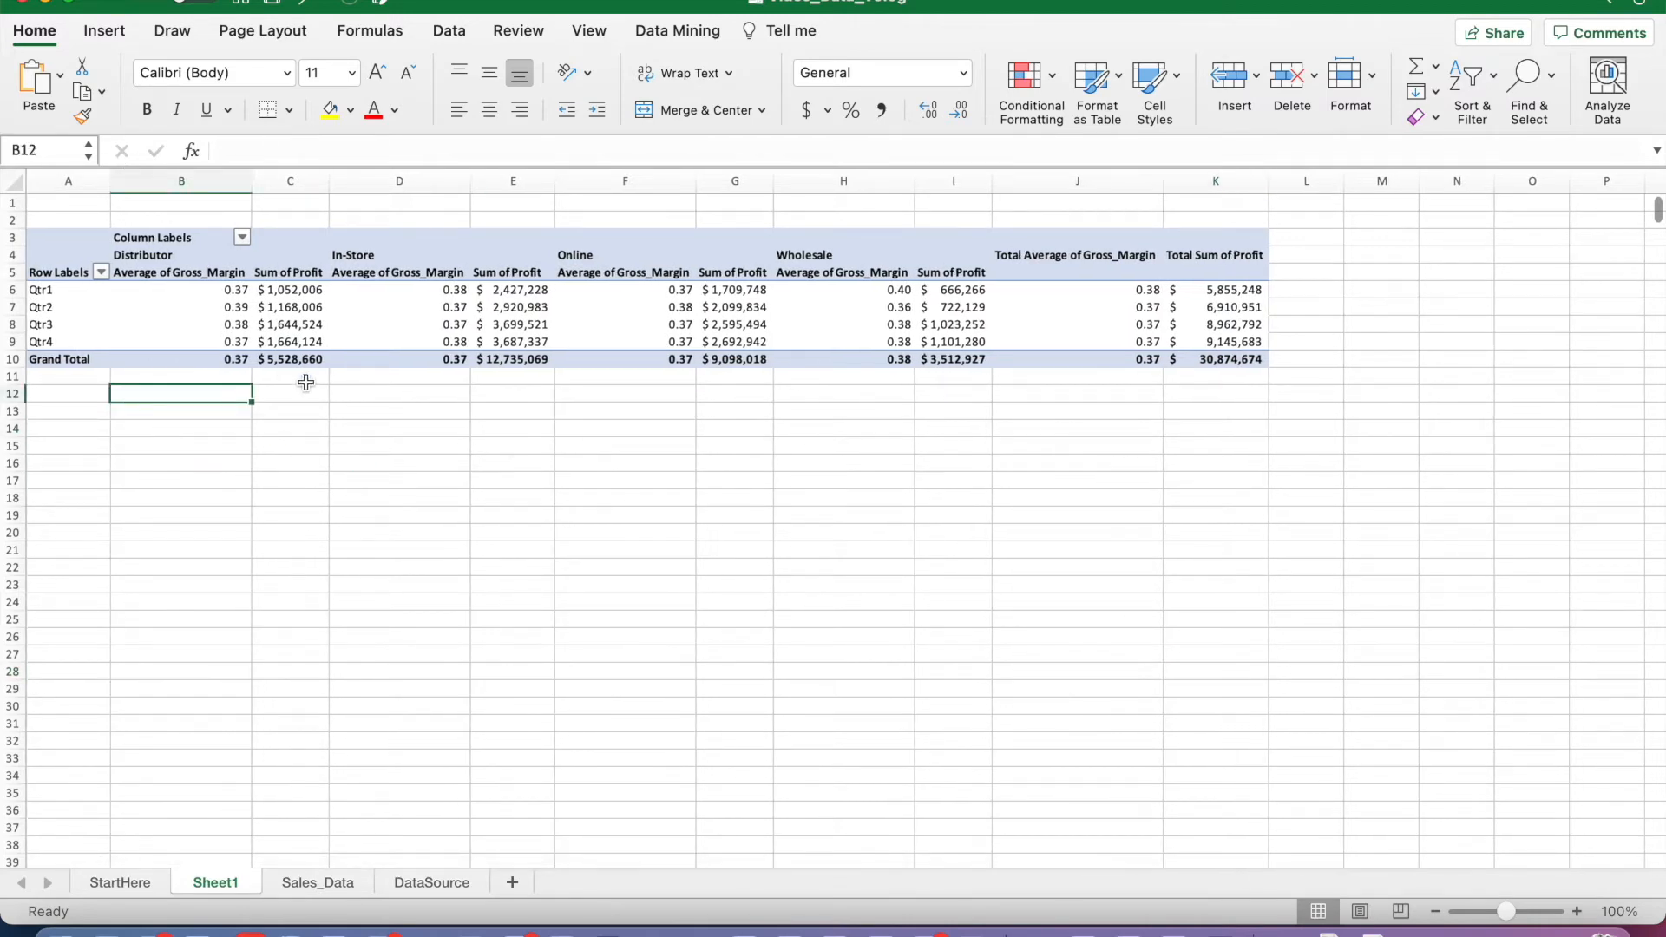
pyautogui.moveTo(69, 238); pyautogui.dragTo(844, 373)
pyautogui.click(654, 483)
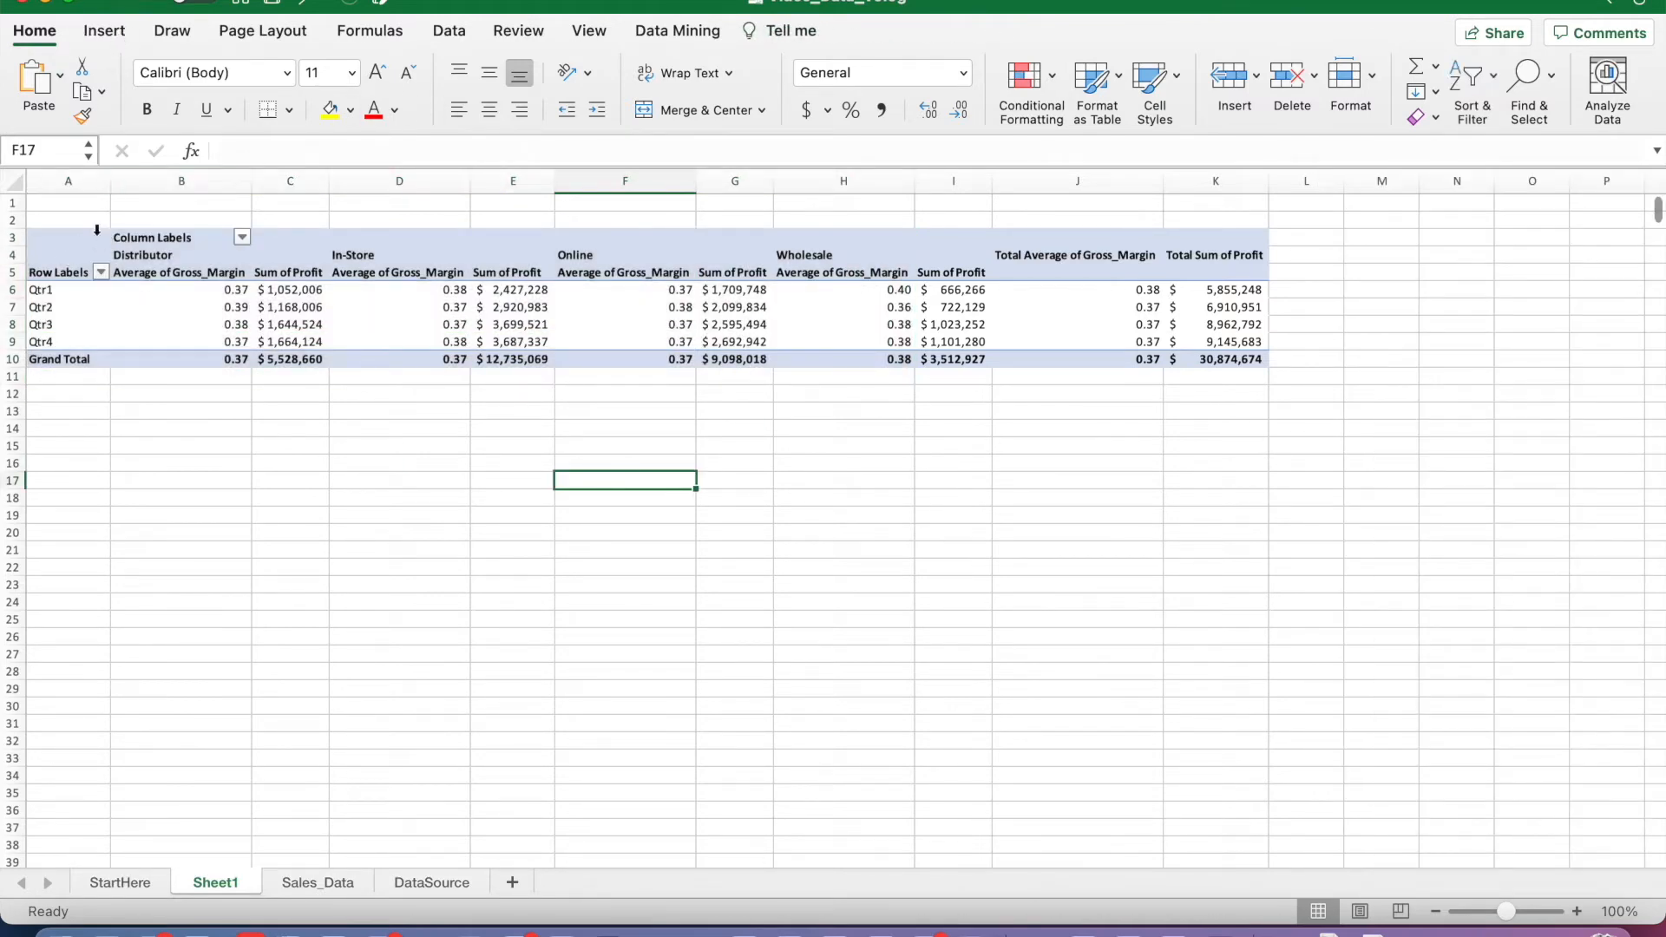
pyautogui.click(141, 500)
pyautogui.click(164, 376)
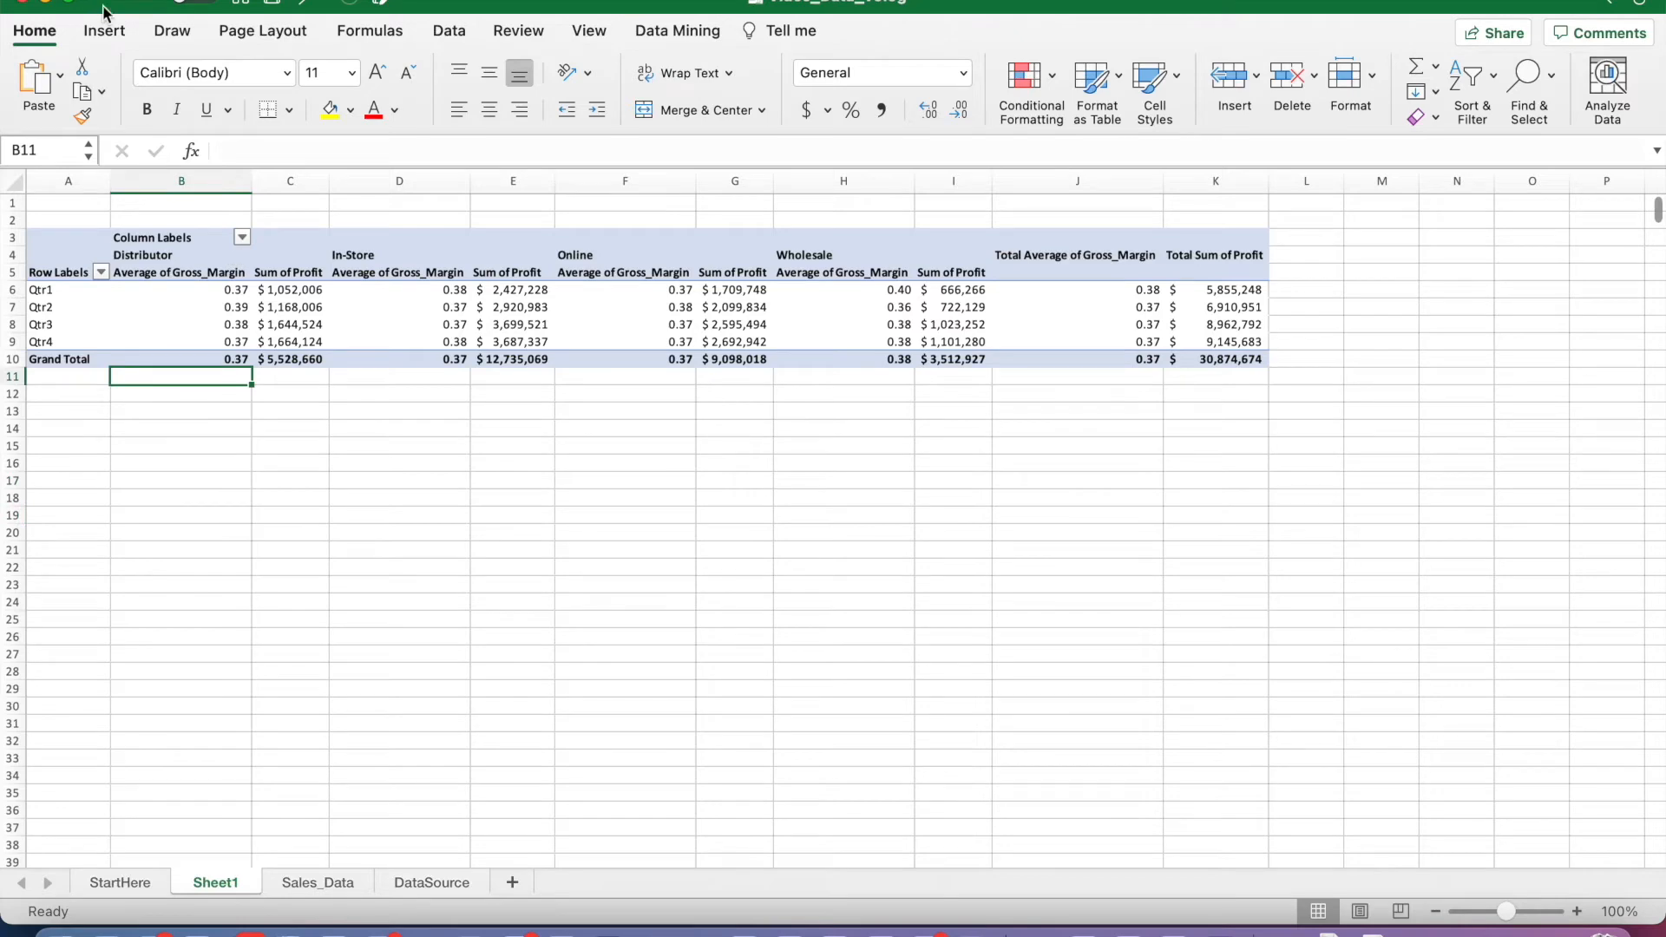
# Step: Insert SalesChannel and Product slicers for the PivotTable and place them side by side below it
pyautogui.click(102, 31)
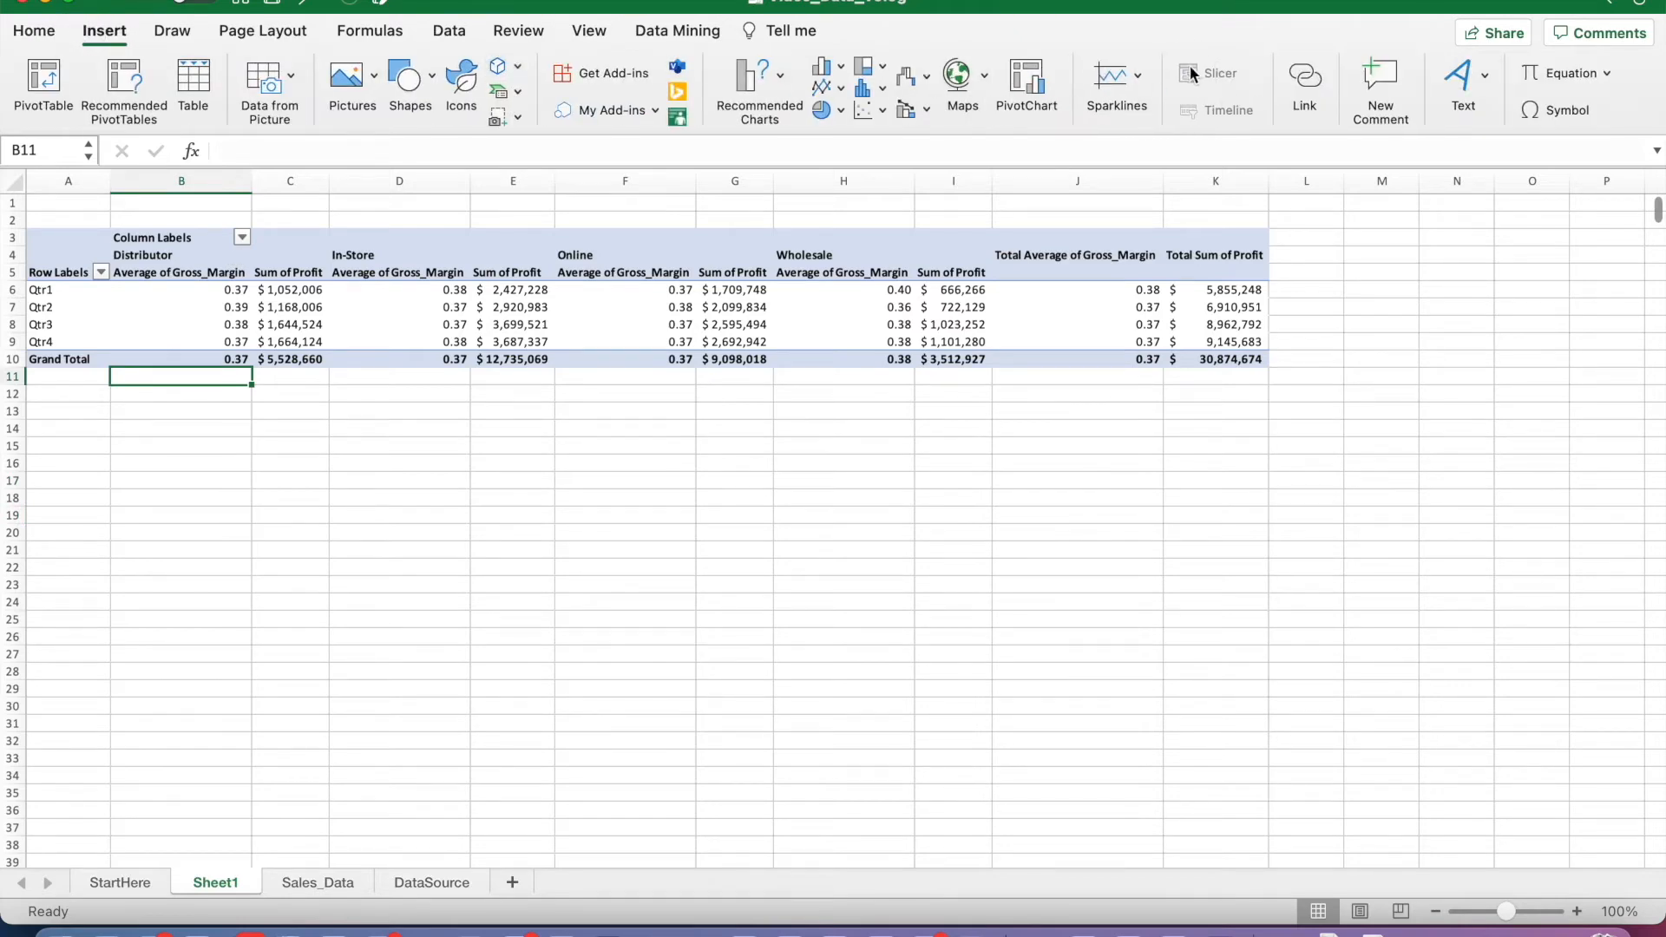
pyautogui.moveTo(106, 240); pyautogui.dragTo(1228, 366)
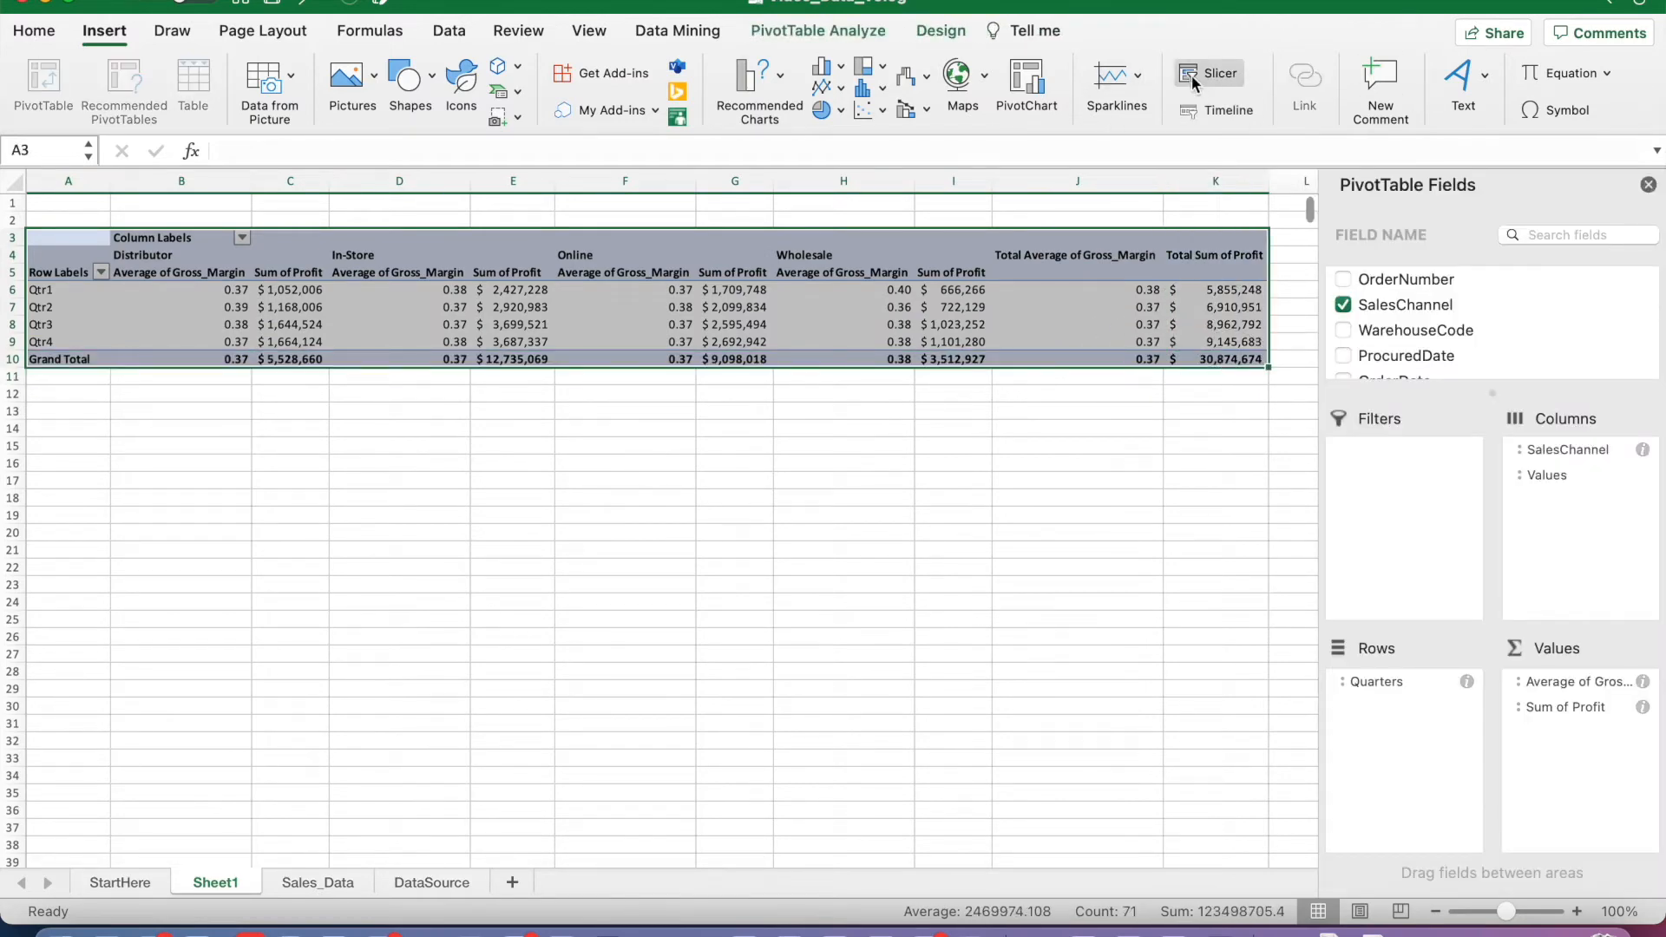
pyautogui.click(1192, 83)
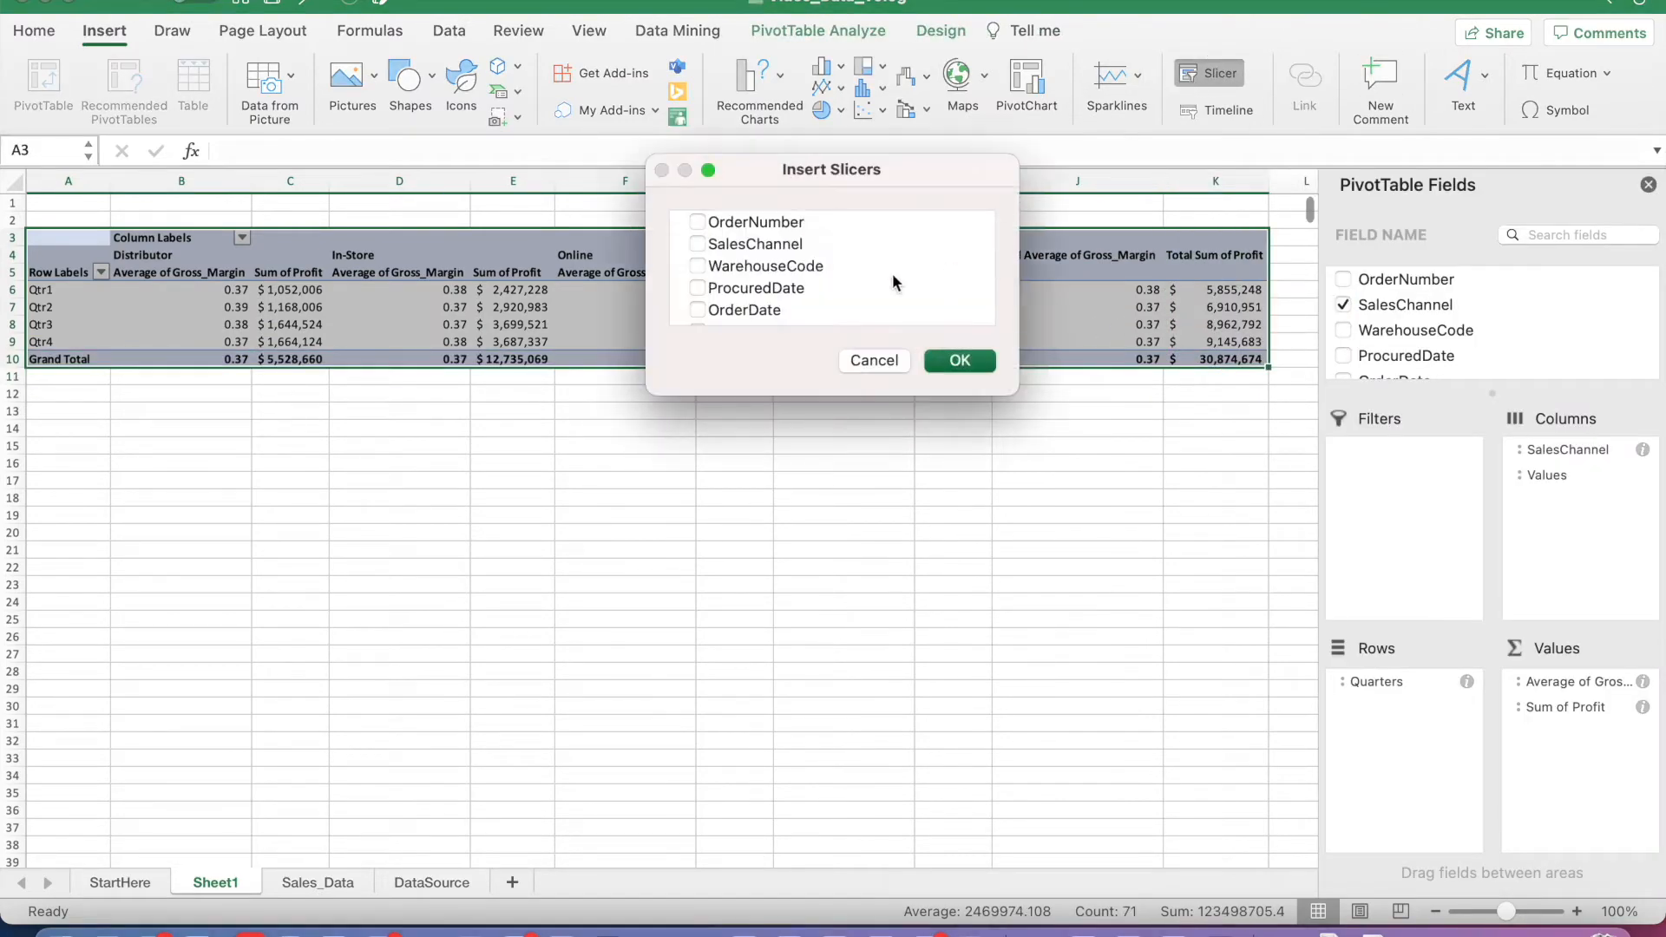
pyautogui.scroll(-10, 760, 297)
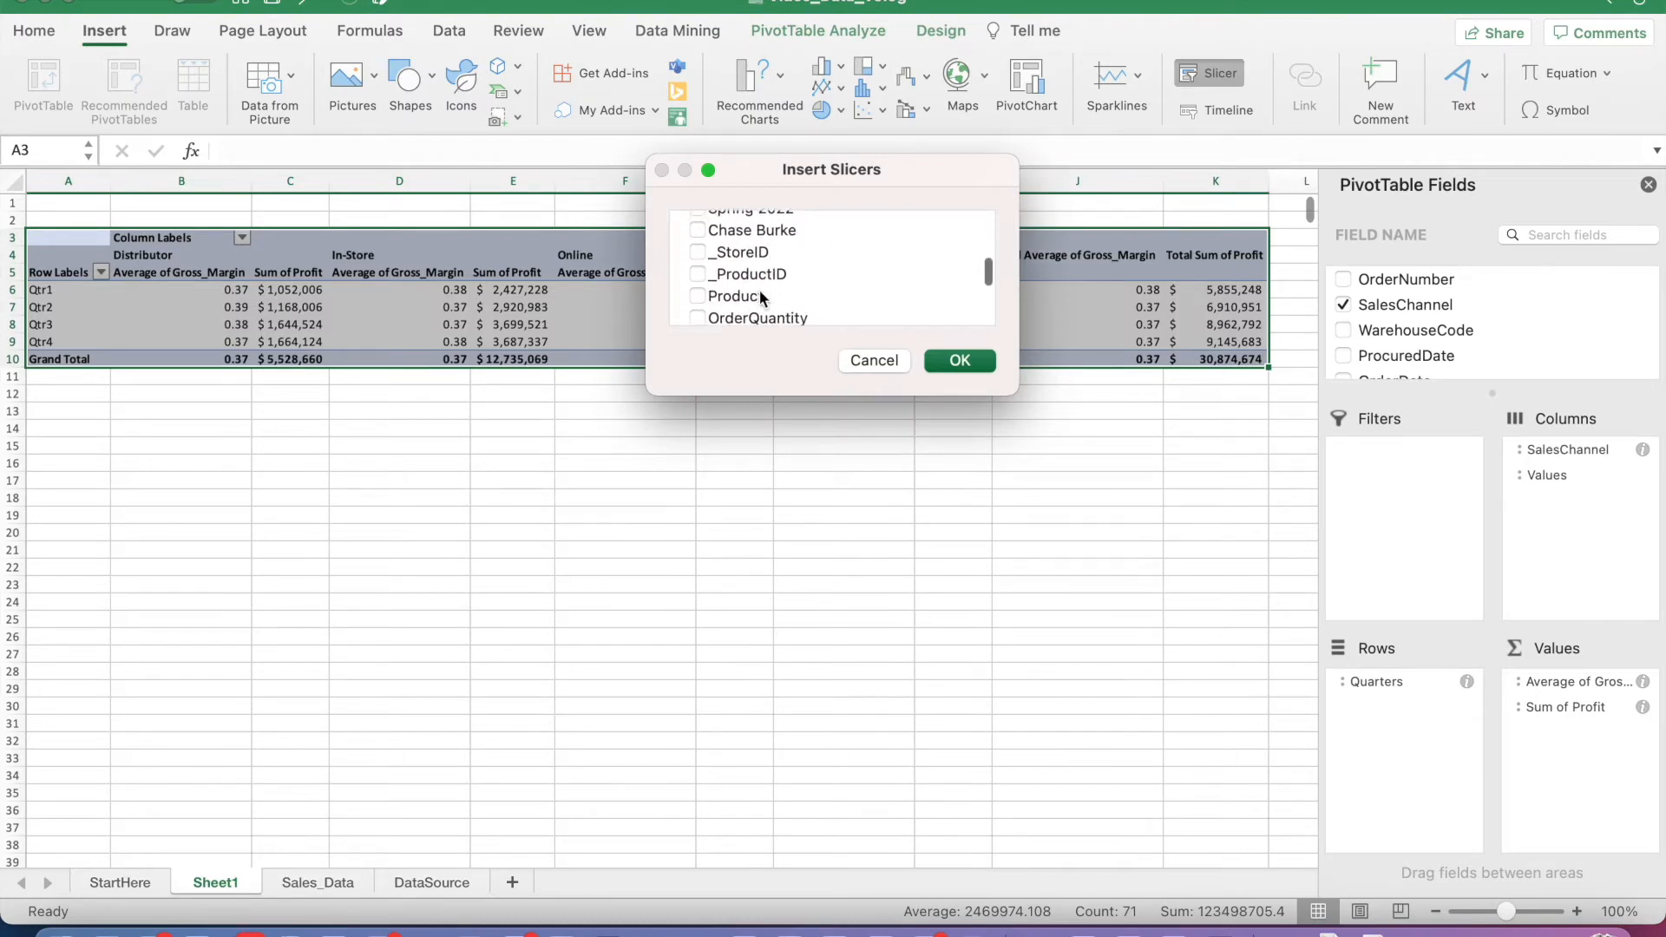
pyautogui.scroll(8, 760, 297)
pyautogui.scroll(3, 760, 297)
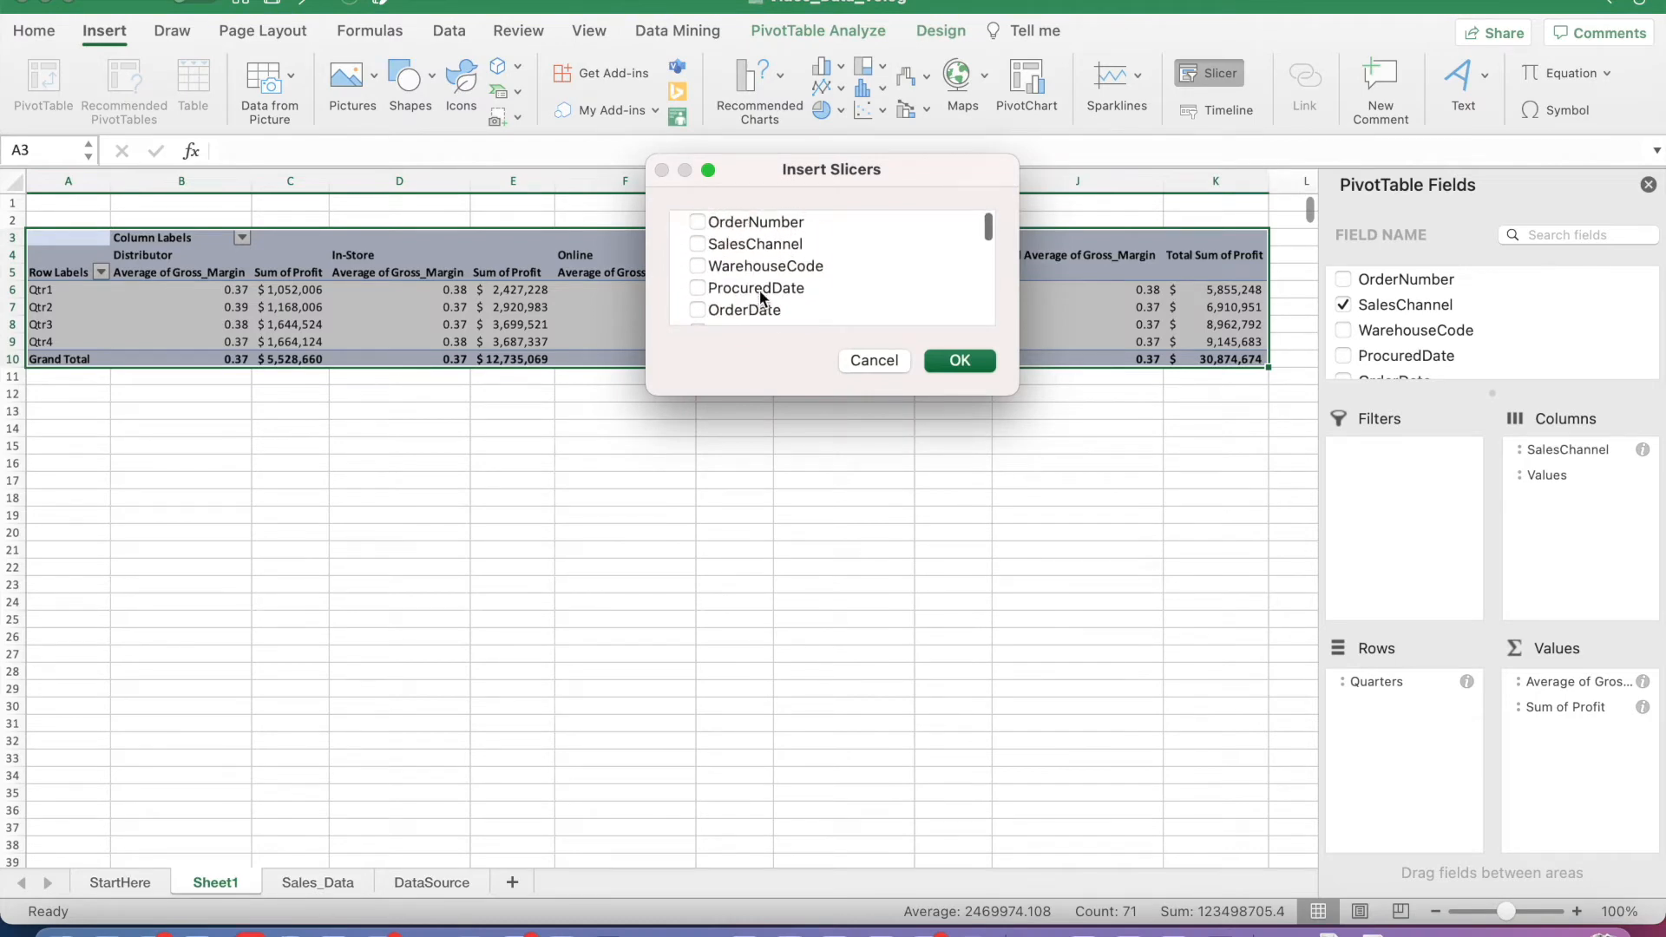
pyautogui.click(698, 247)
pyautogui.scroll(-7, 742, 283)
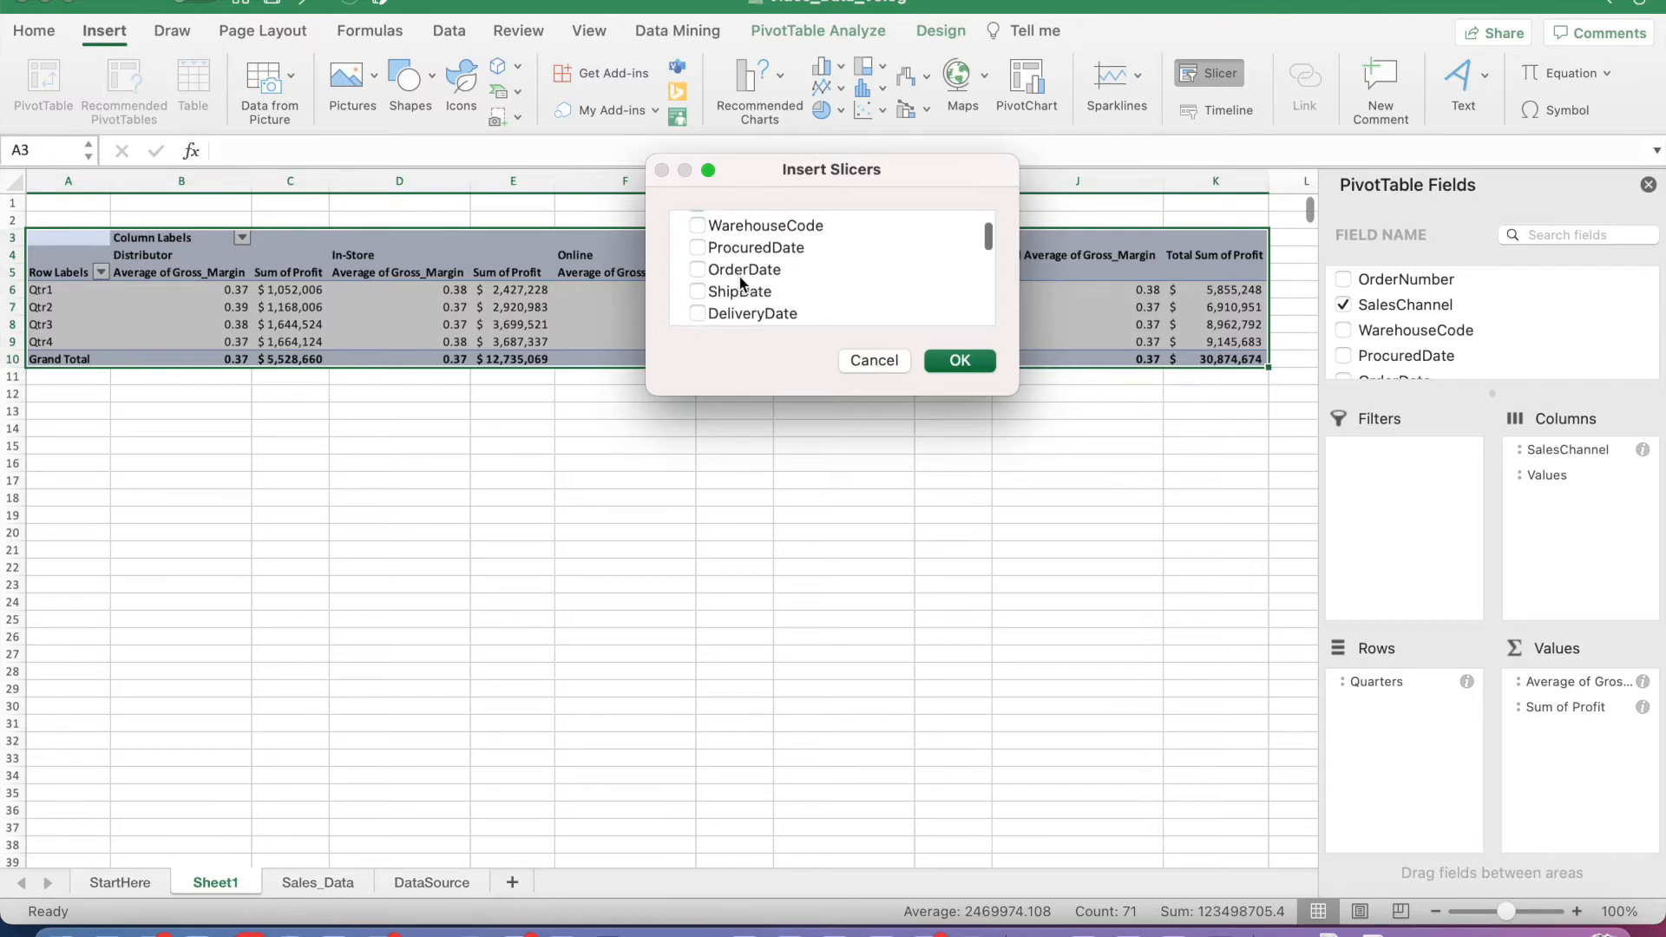
pyautogui.scroll(-3, 742, 283)
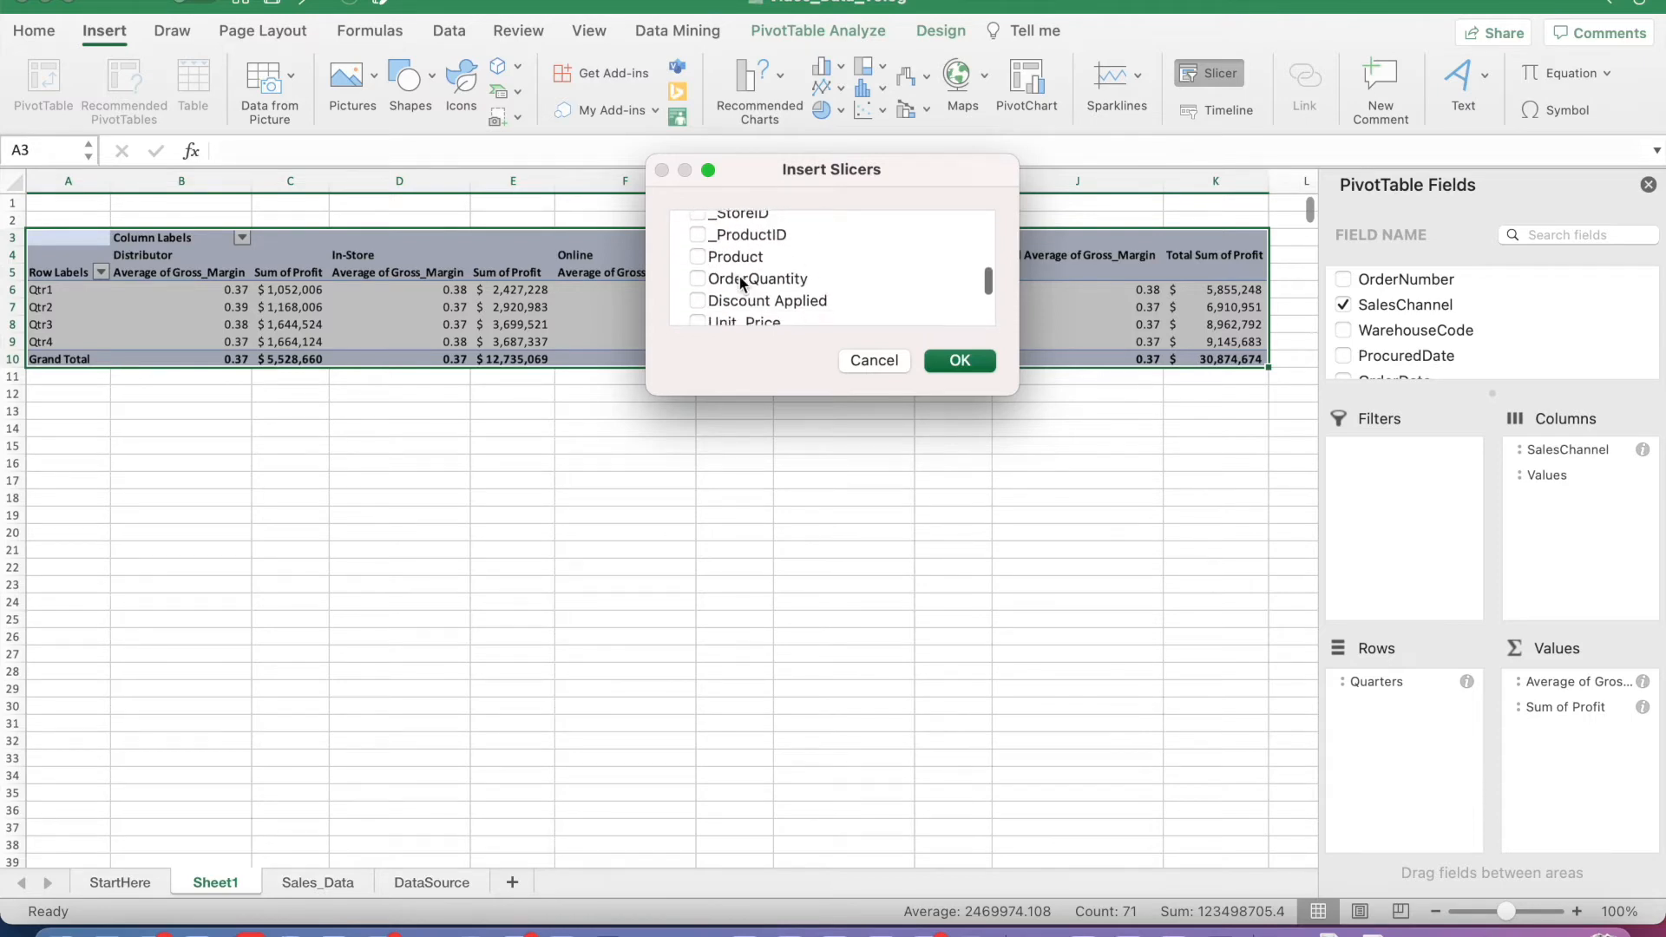
pyautogui.click(697, 256)
pyautogui.click(959, 360)
pyautogui.moveTo(720, 459); pyautogui.dragTo(879, 423)
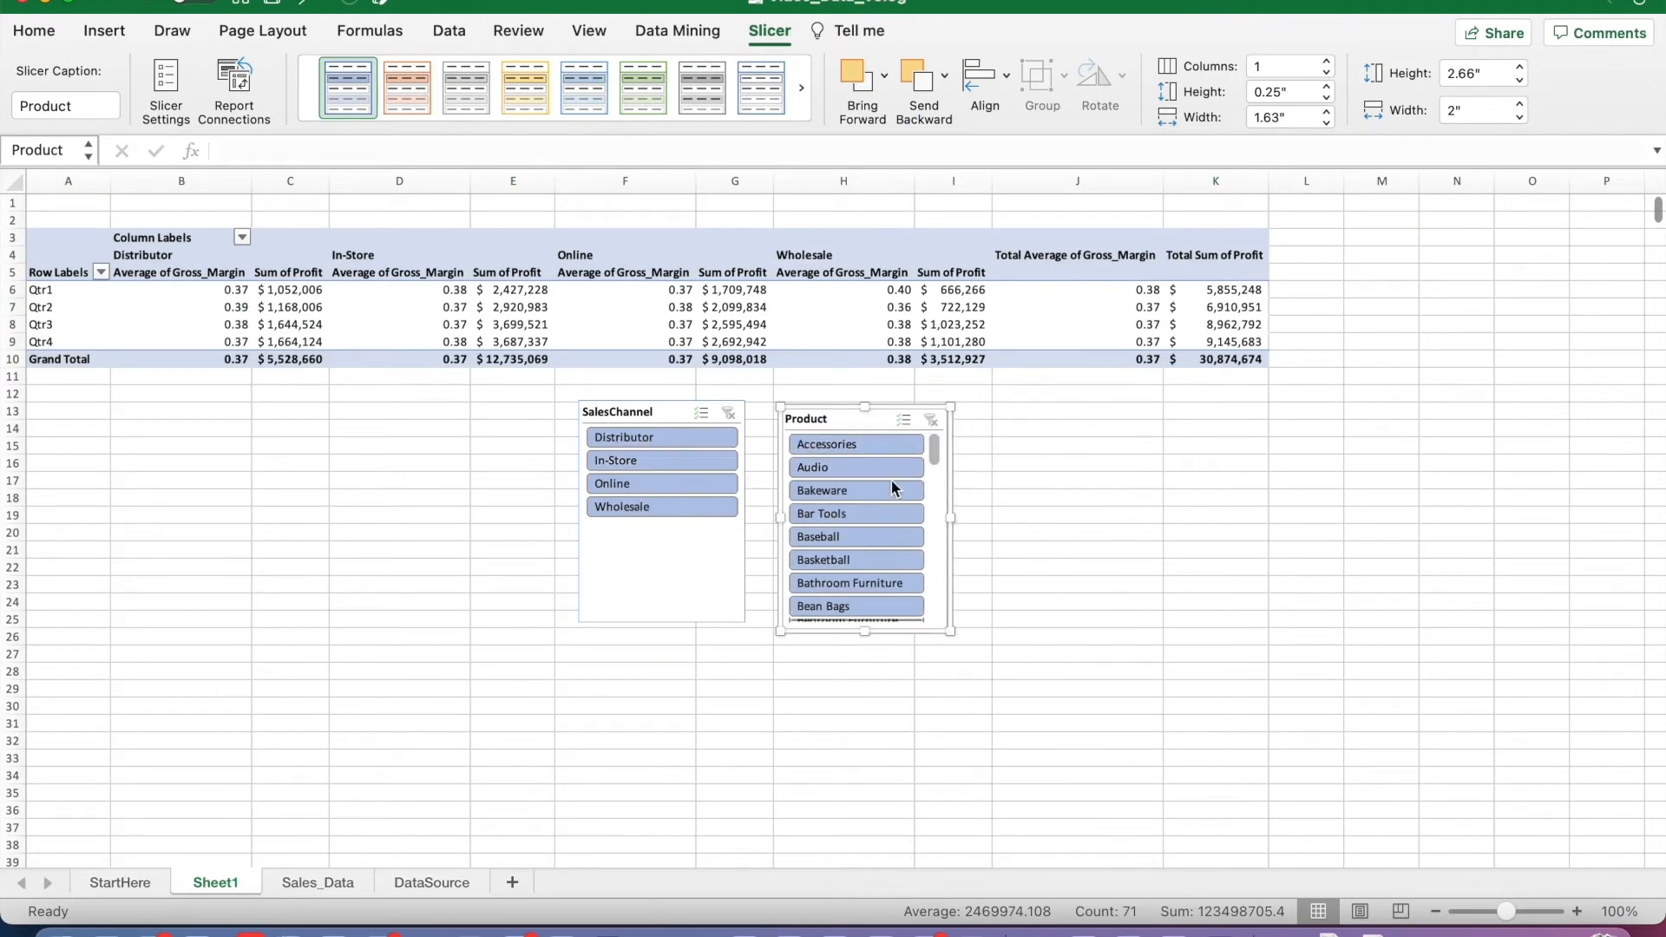
# Step: Filter the PivotTable with the slicers to the Blankets product and the In-Store sales channel
pyautogui.moveTo(934, 446); pyautogui.dragTo(935, 464)
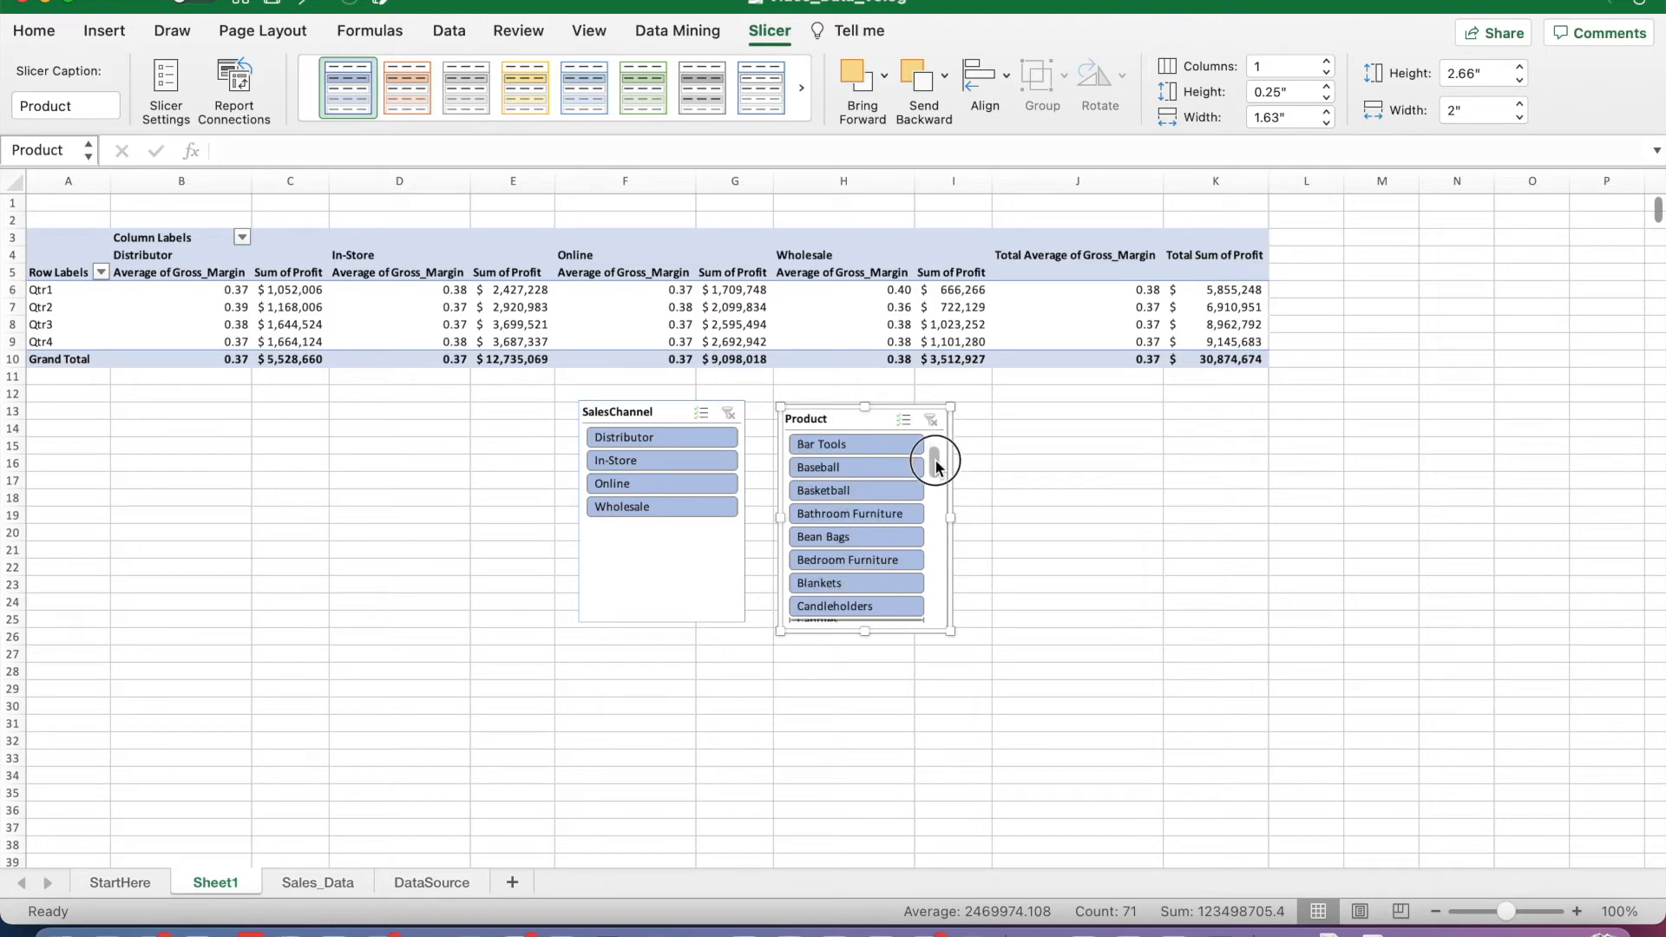
pyautogui.click(845, 584)
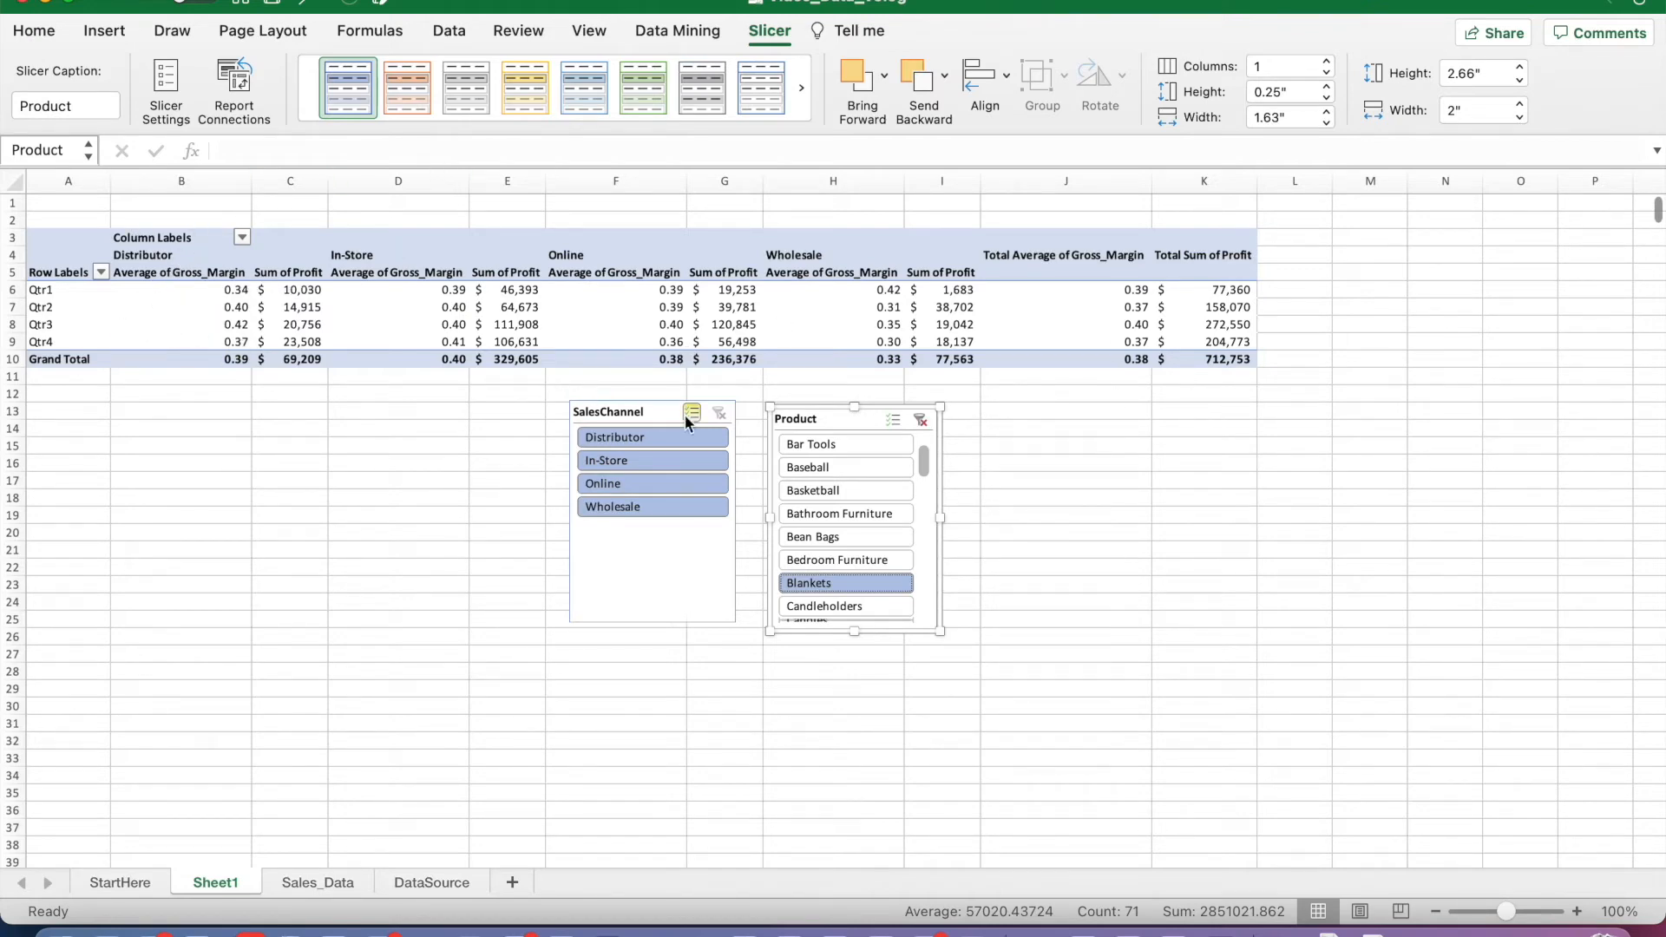
pyautogui.click(643, 469)
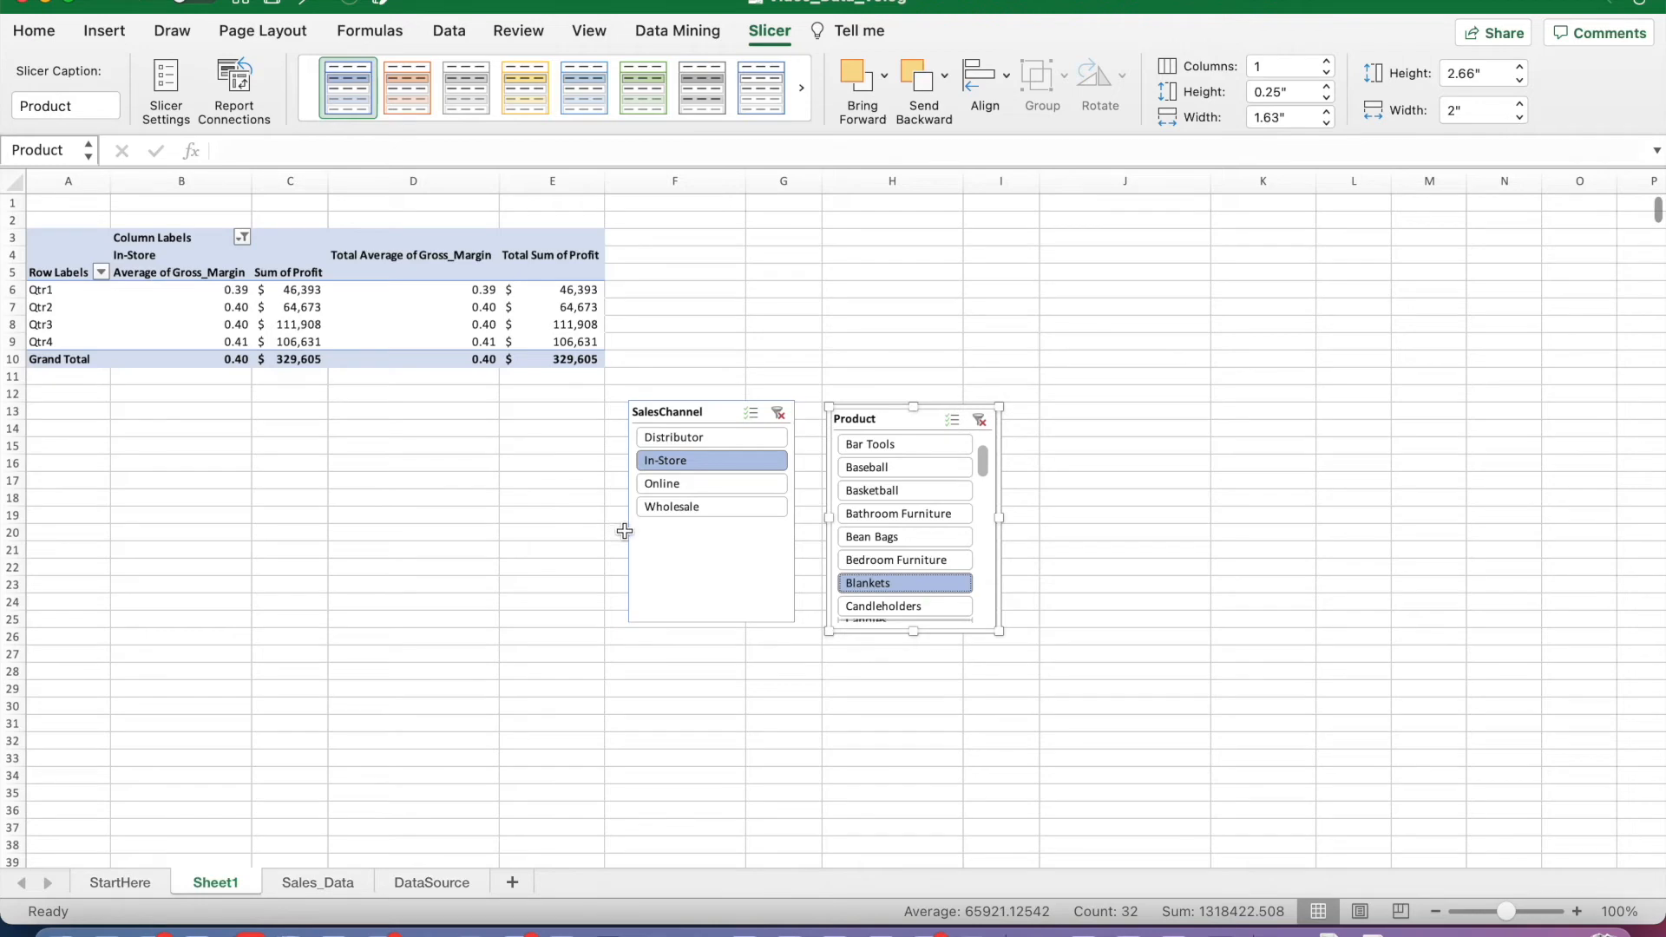
# Step: Insert a PivotChart based on the whole filtered PivotTable
pyautogui.click(92, 242)
pyautogui.moveTo(92, 242); pyautogui.dragTo(546, 355)
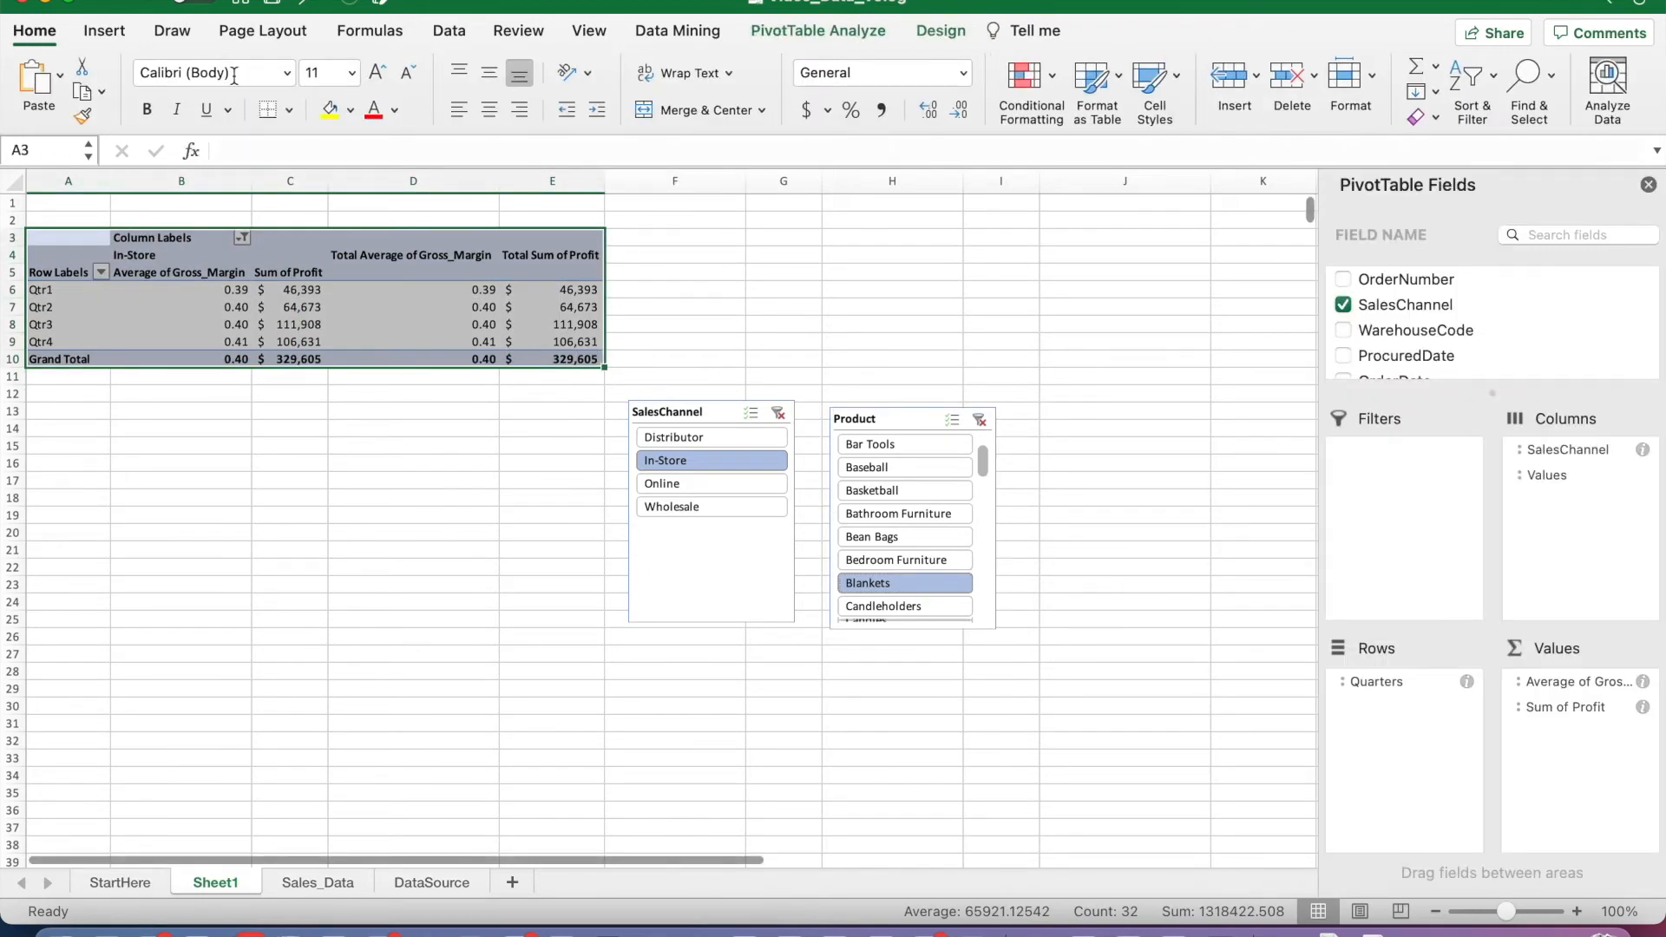
pyautogui.click(106, 33)
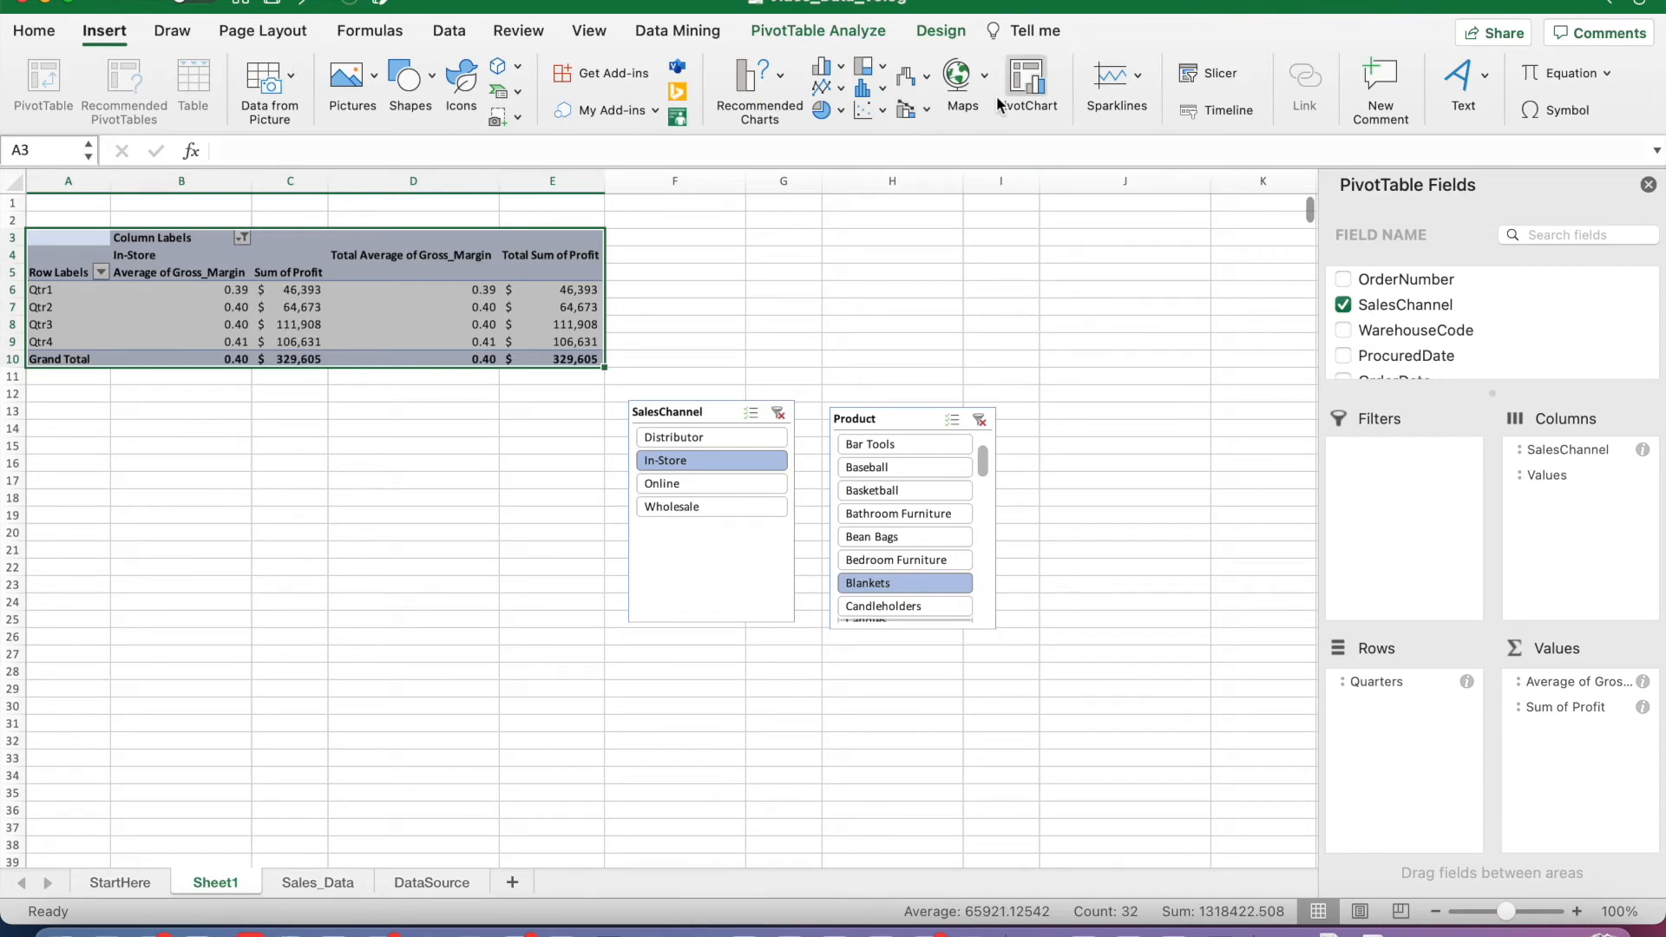
pyautogui.click(1020, 84)
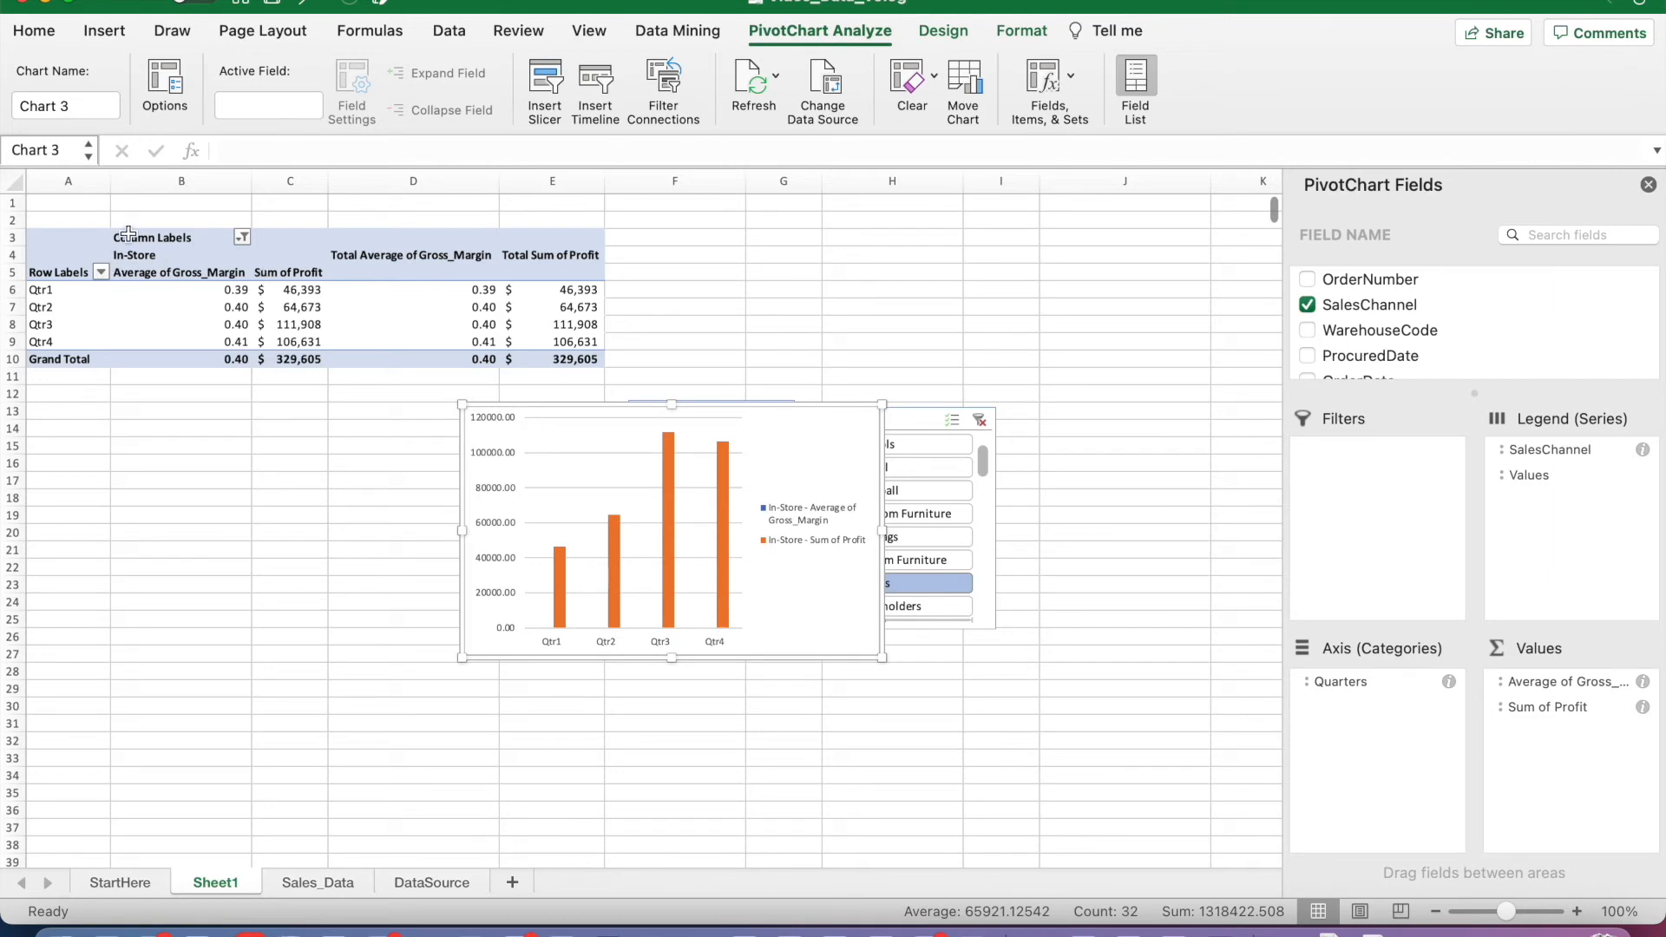
# Step: Move the PivotChart below the PivotTable beside the SalesChannel slicer and enlarge it to about rows 13 to 36
pyautogui.moveTo(762, 464); pyautogui.dragTo(388, 529)
pyautogui.moveTo(509, 477); pyautogui.dragTo(604, 376)
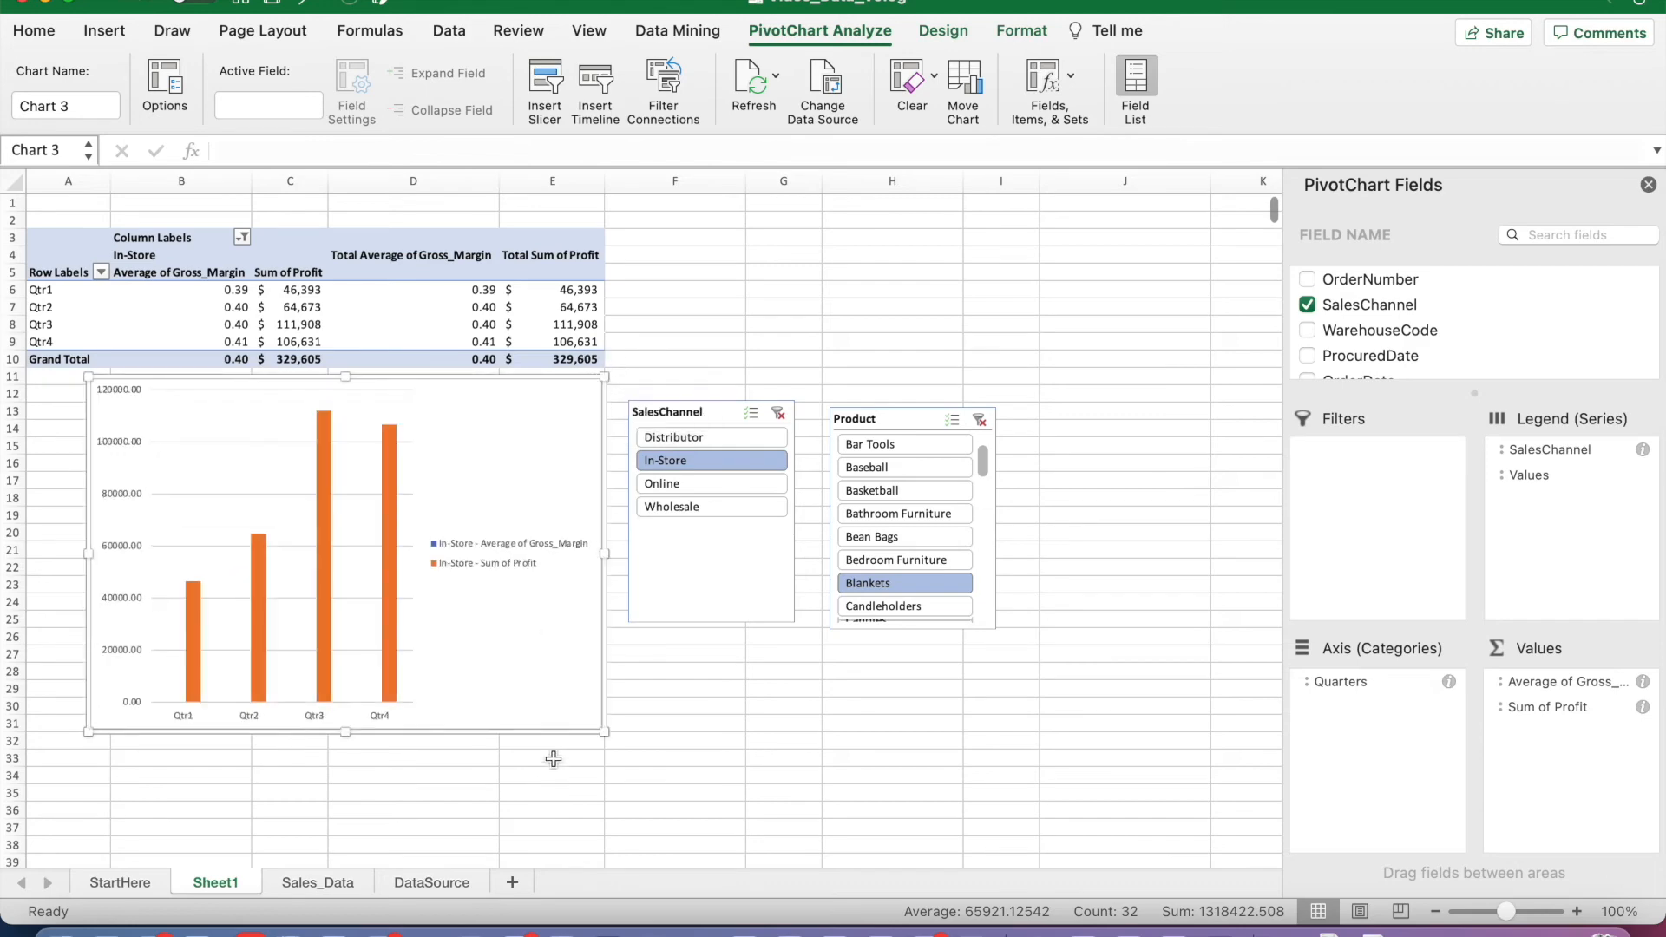
pyautogui.moveTo(345, 731); pyautogui.dragTo(344, 789)
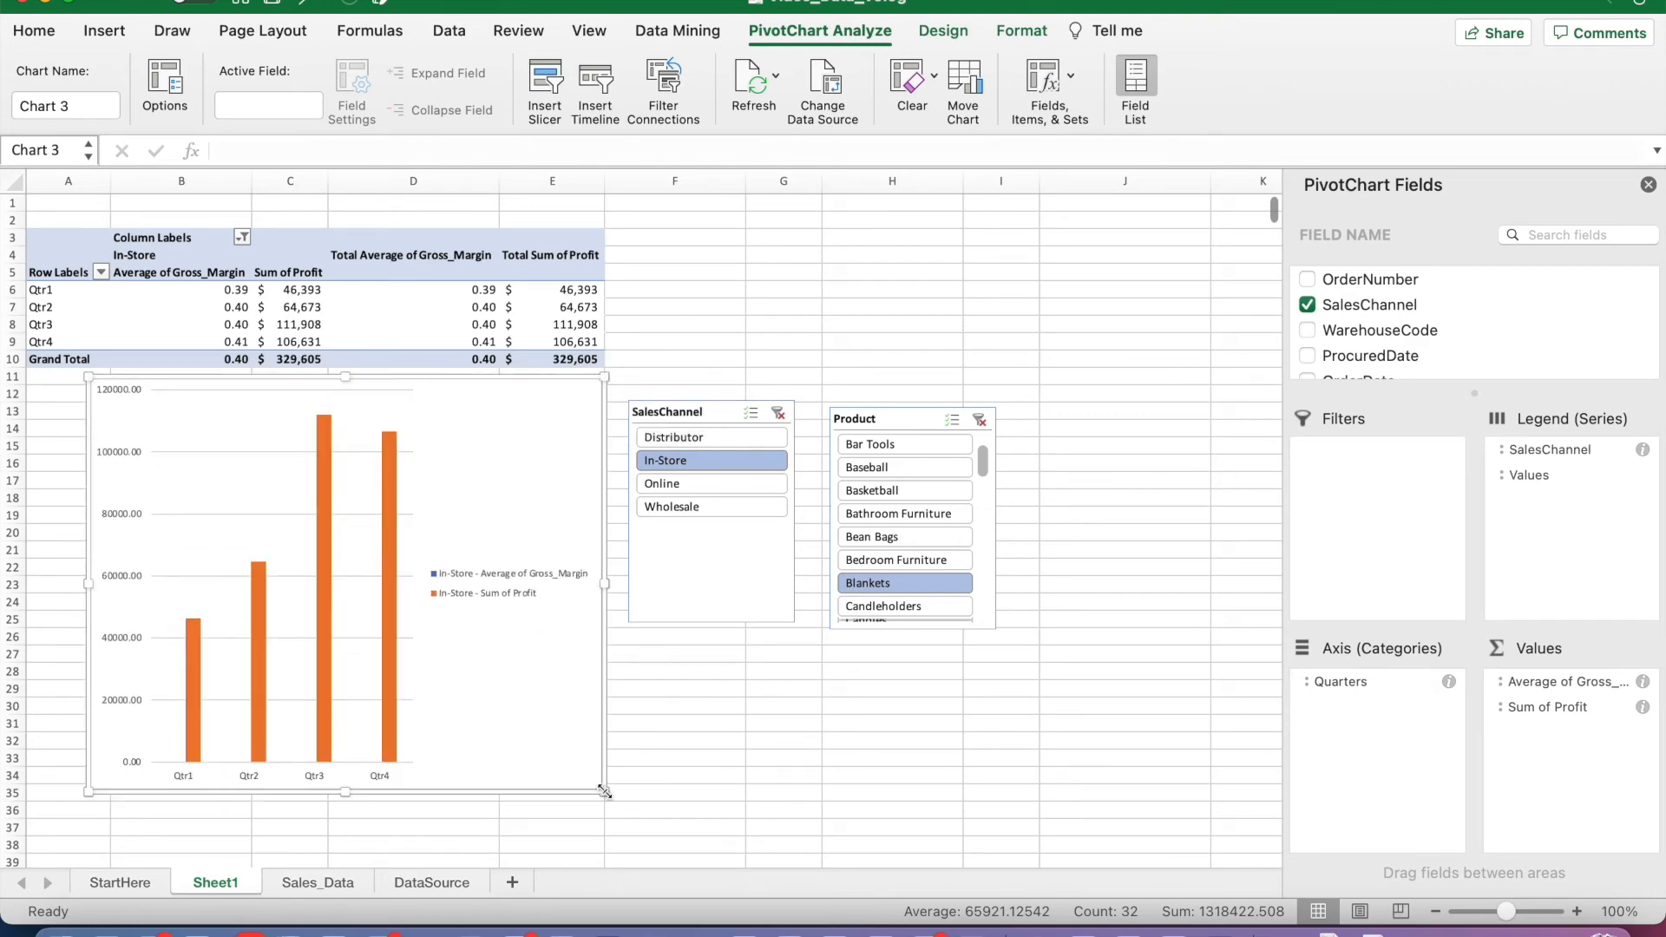
pyautogui.moveTo(609, 797); pyautogui.dragTo(621, 792)
pyautogui.moveTo(458, 450); pyautogui.dragTo(502, 483)
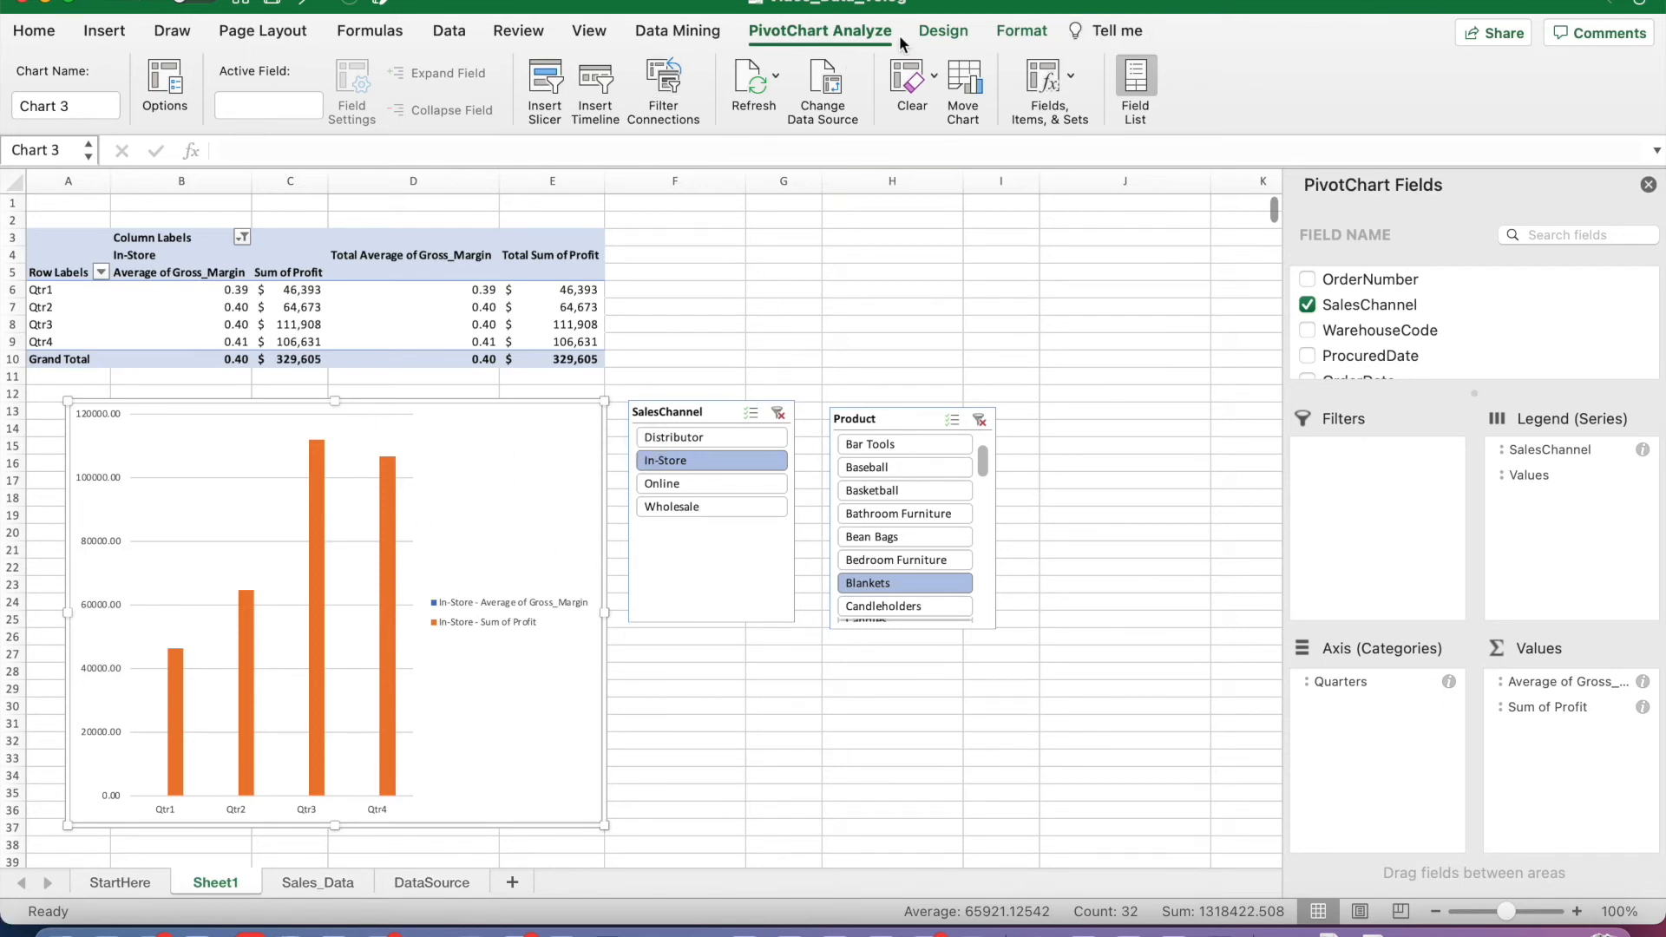
# Step: Change the PivotChart to a Clustered Column - Line on Secondary Axis combo and filter it to the Online sales channel
pyautogui.click(940, 30)
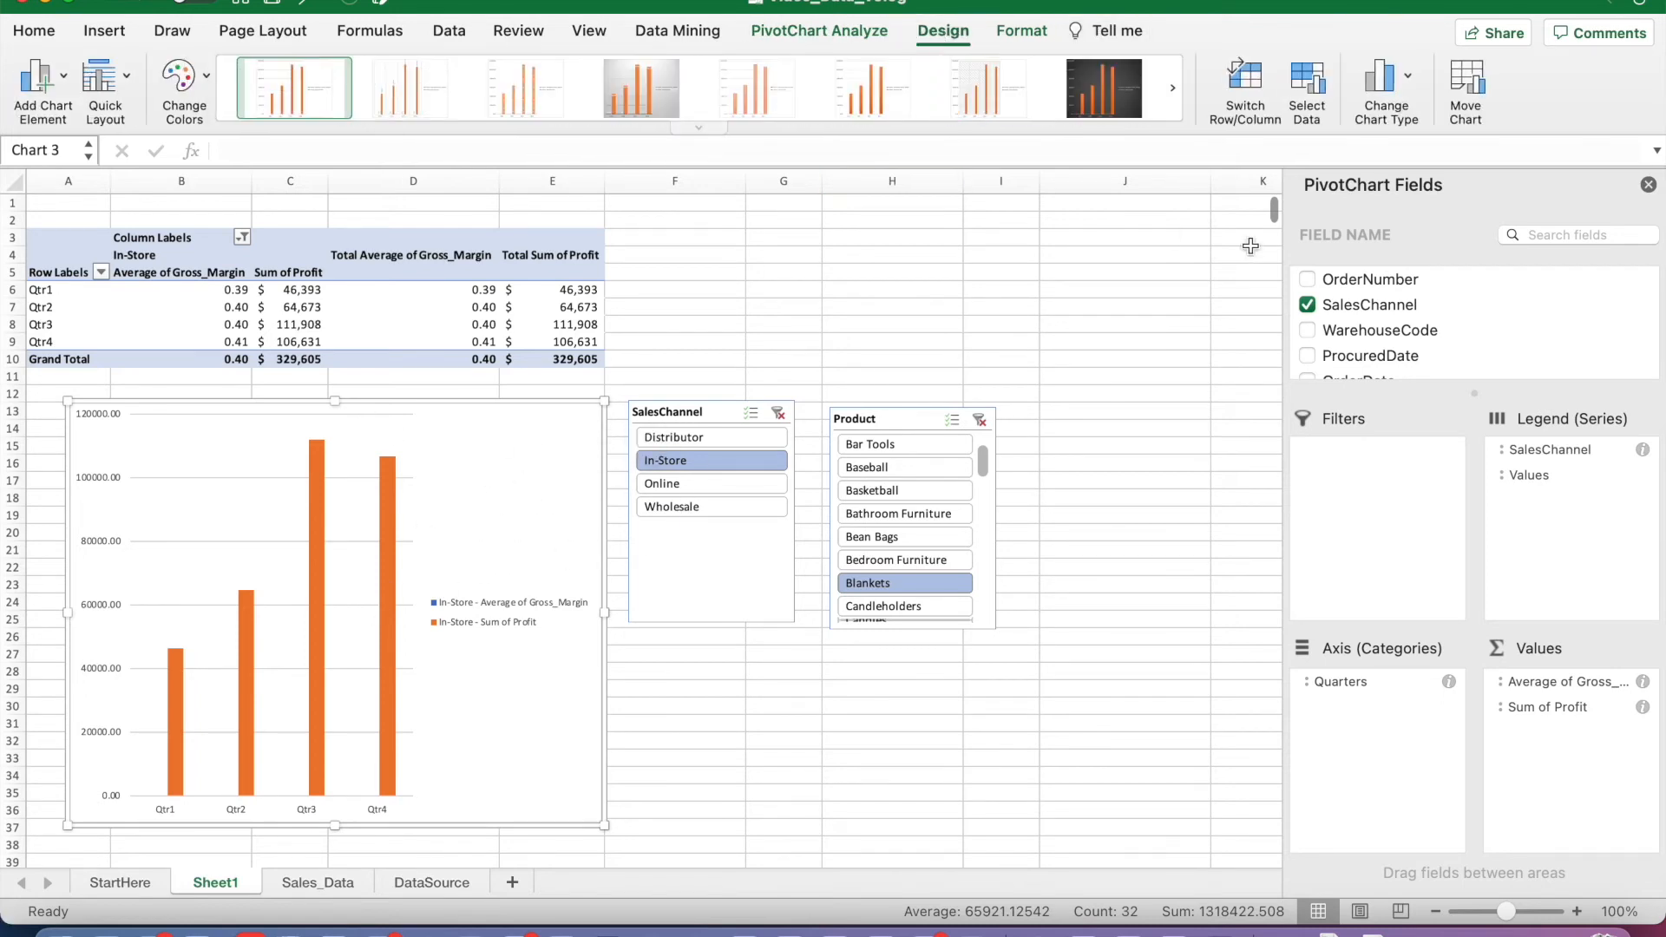
pyautogui.click(1404, 92)
pyautogui.moveTo(1428, 314)
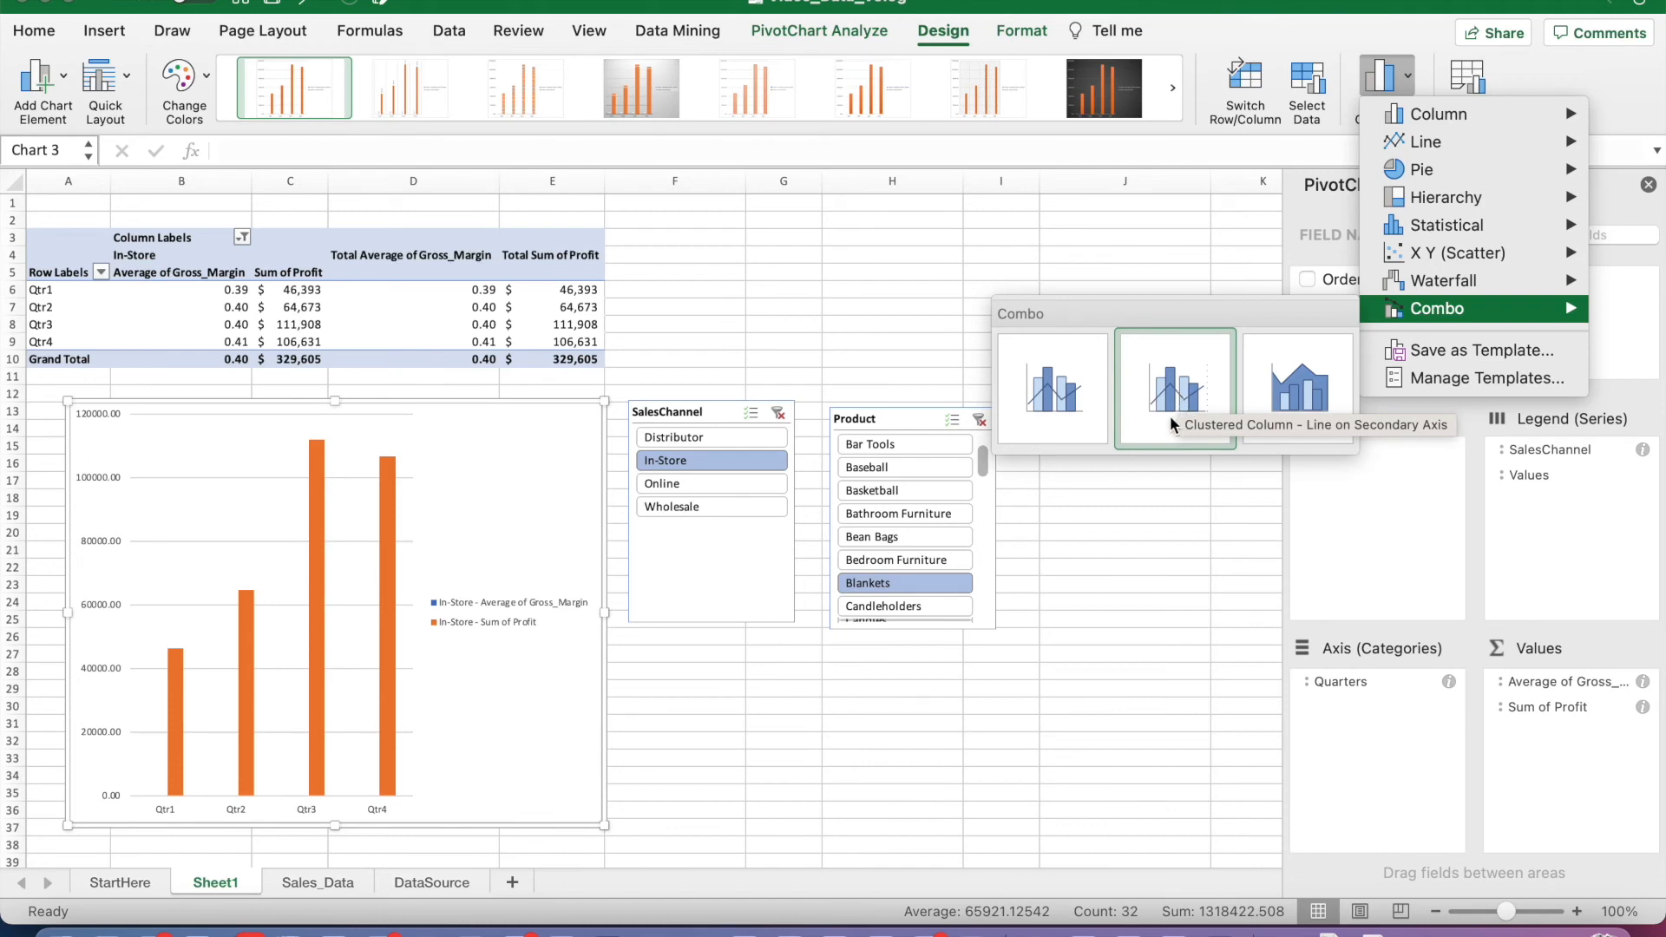
pyautogui.click(1170, 415)
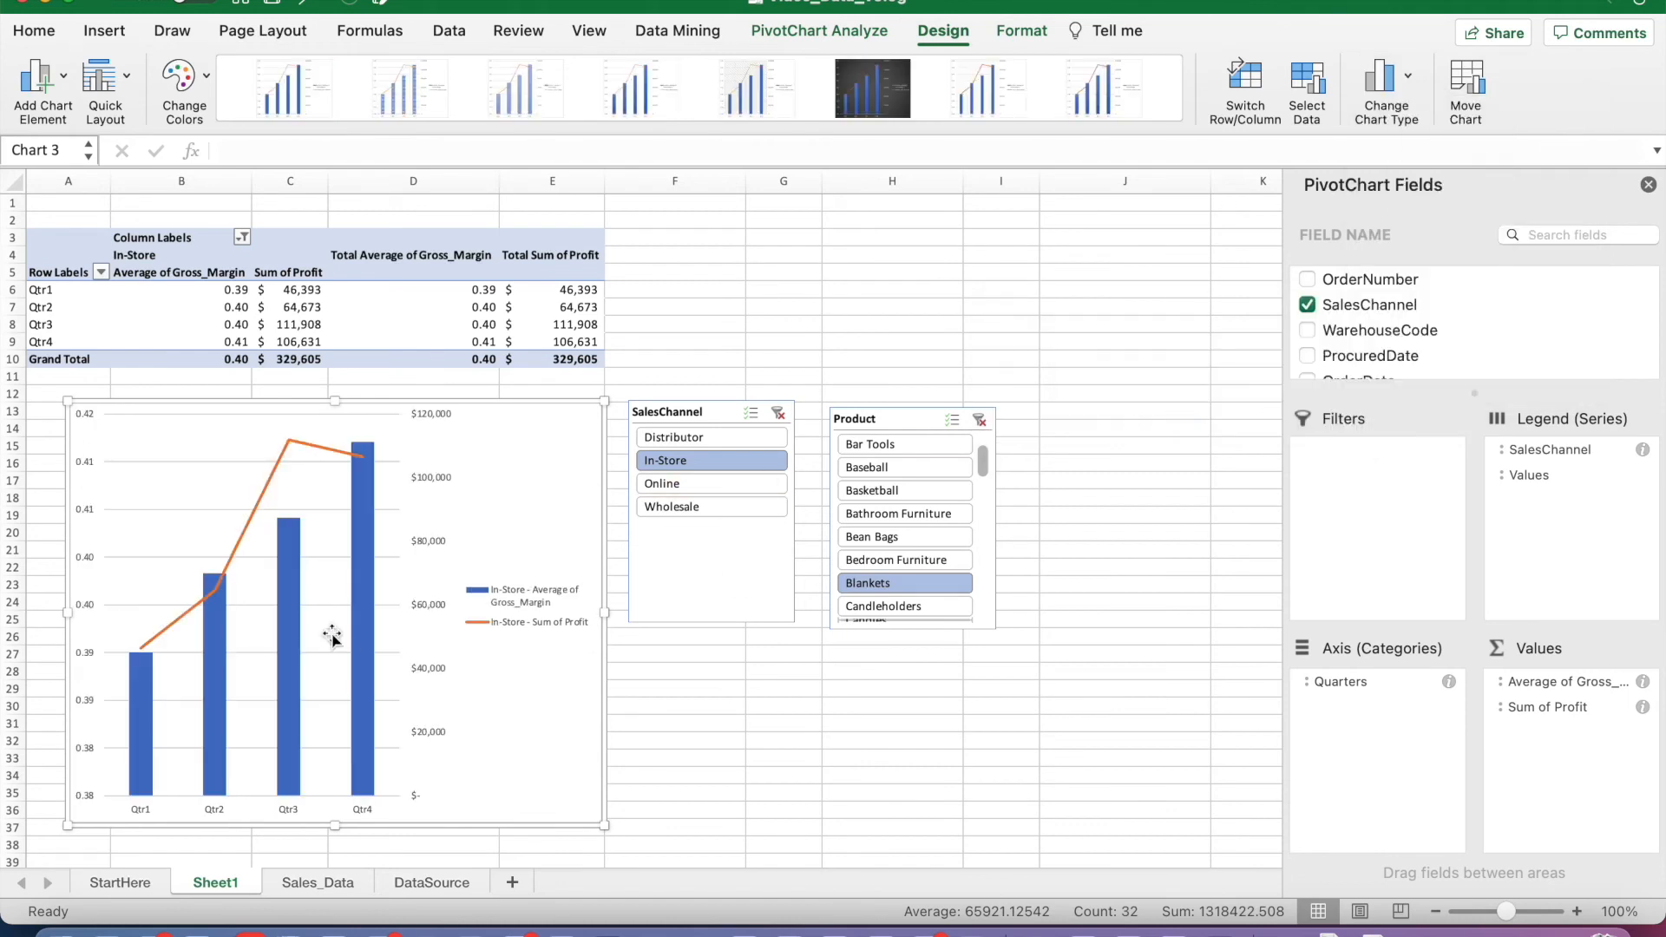
pyautogui.click(724, 488)
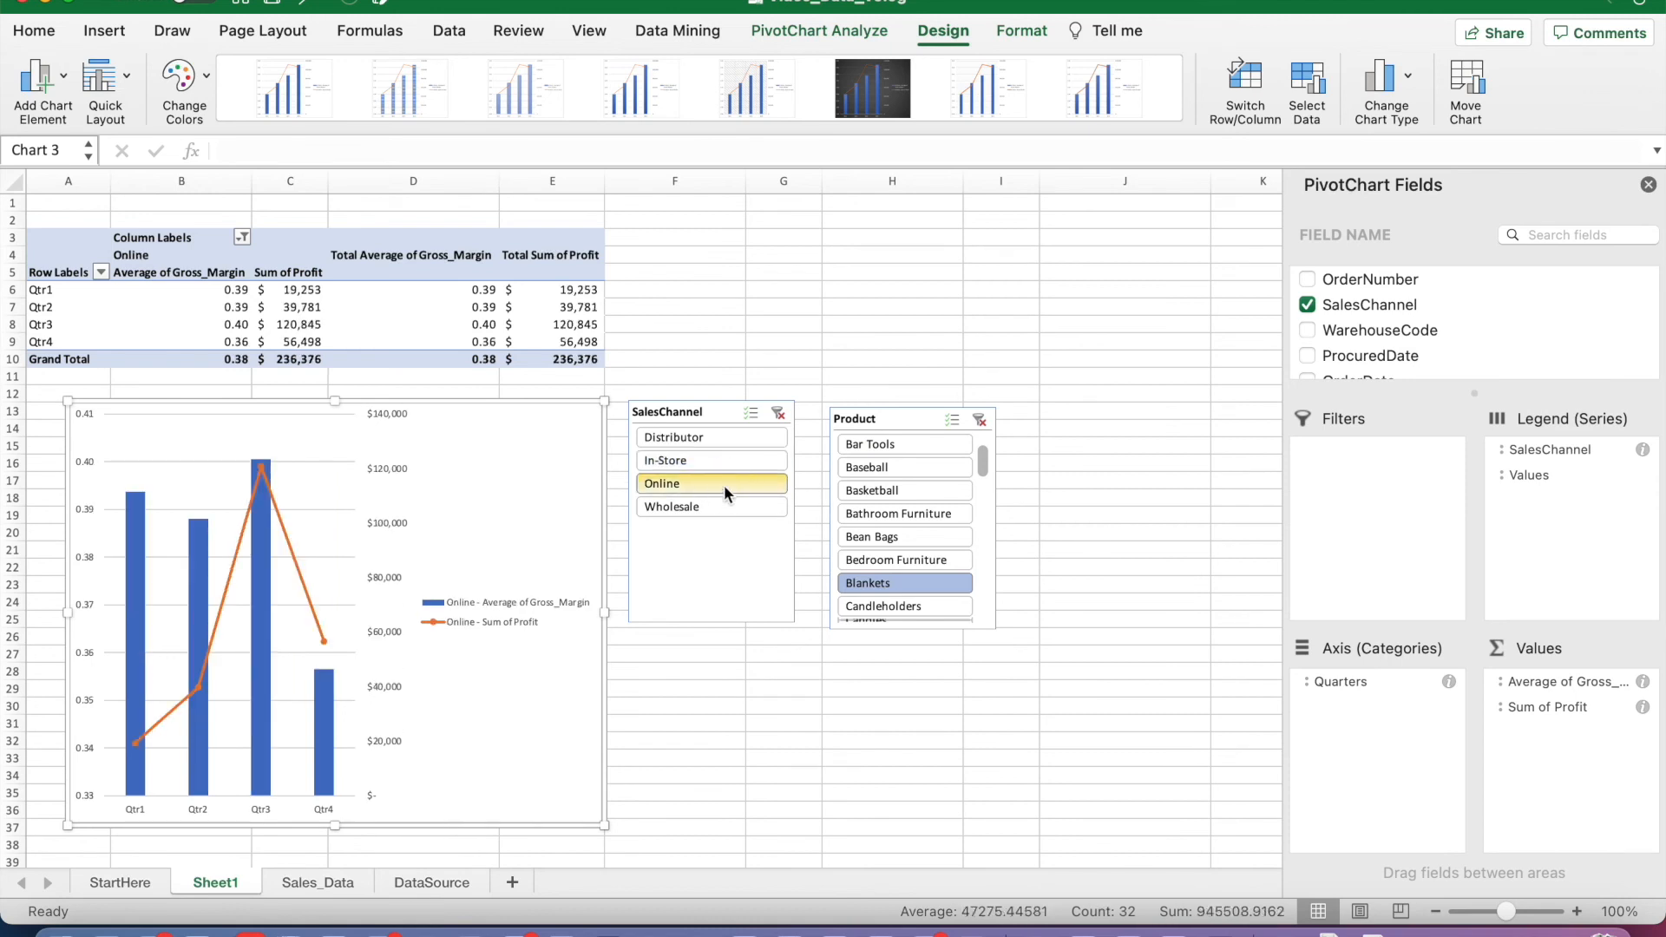